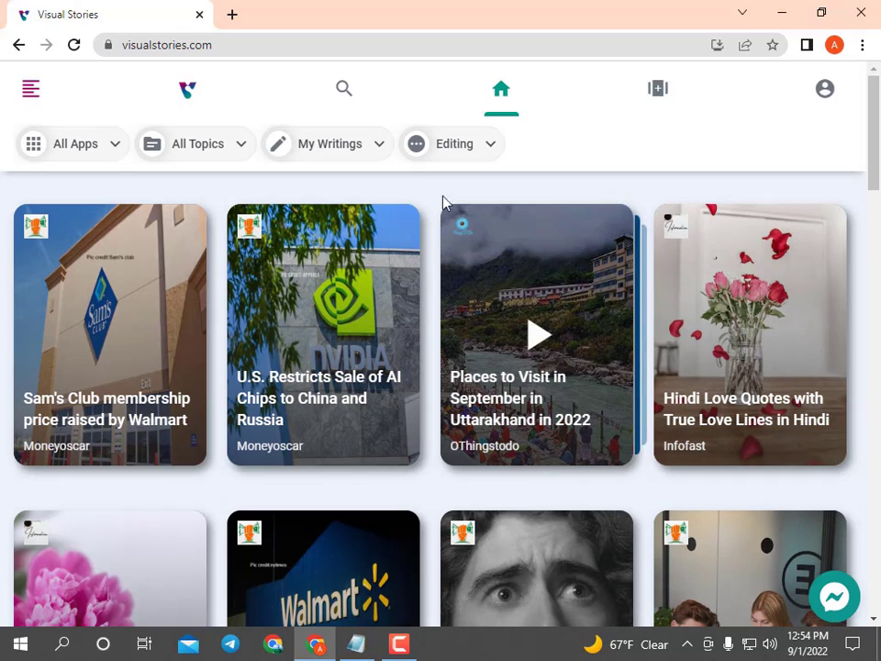
# - Open the Revenue page for publishers under the site's own management section
pyautogui.click(33, 89)
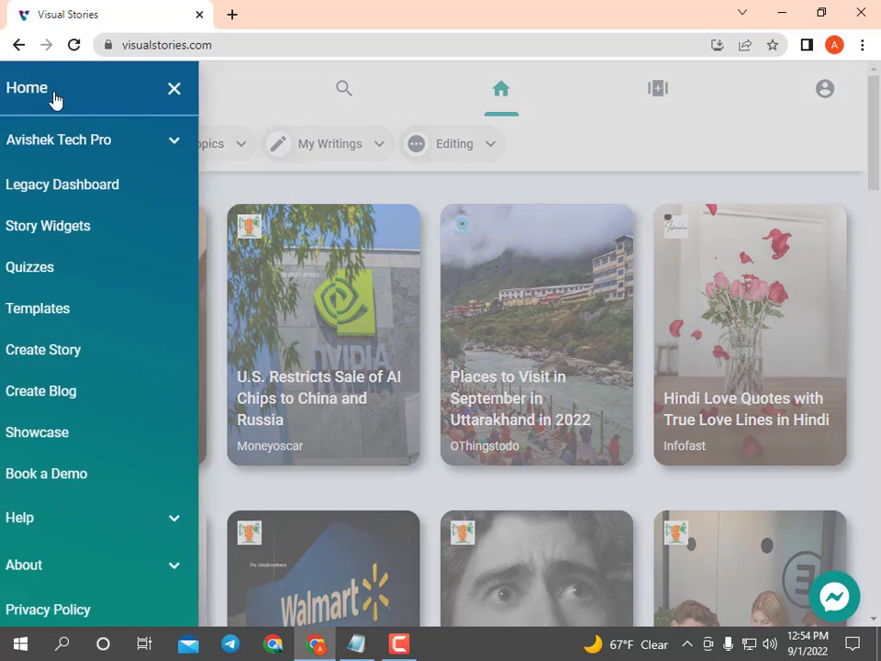
pyautogui.click(221, 146)
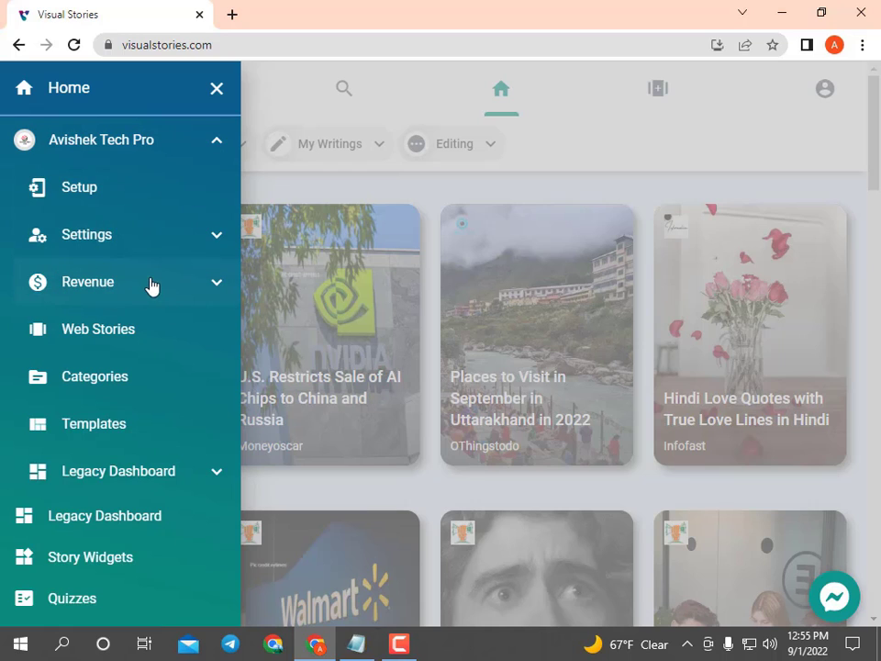
pyautogui.click(217, 287)
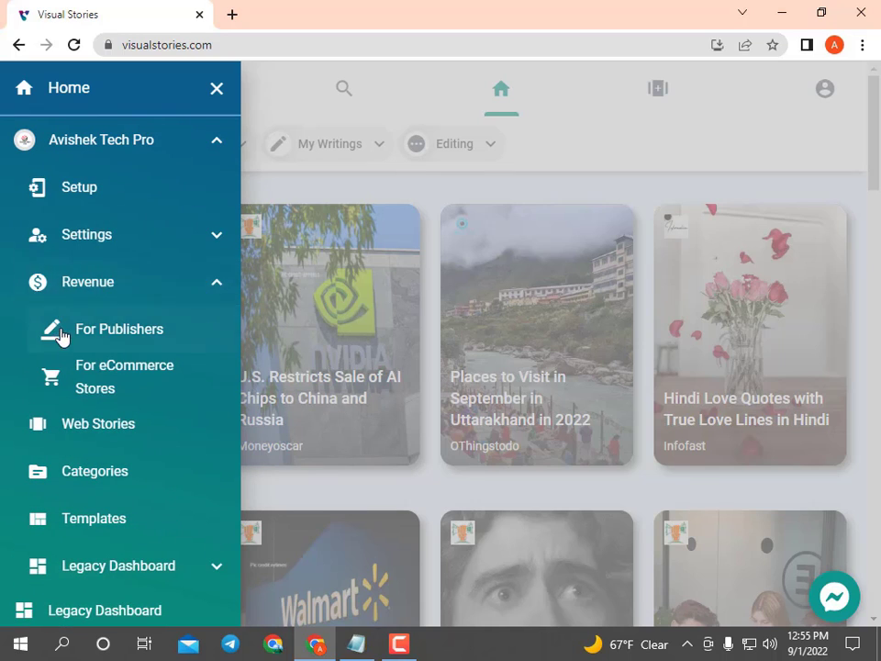
pyautogui.click(133, 337)
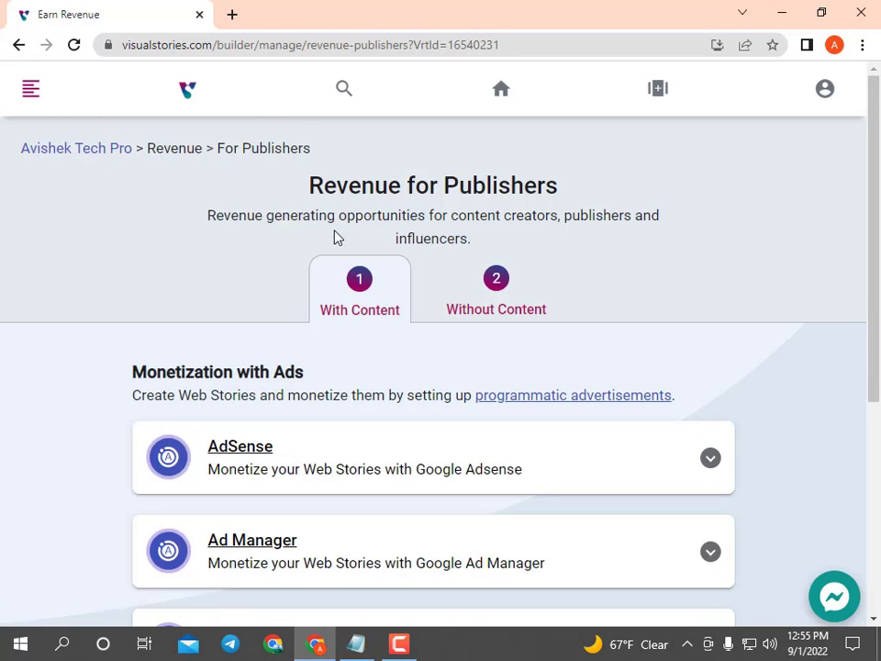
# - Look through the monetization and content distribution options offered to publishers with content
pyautogui.scroll(-1, 336, 237)
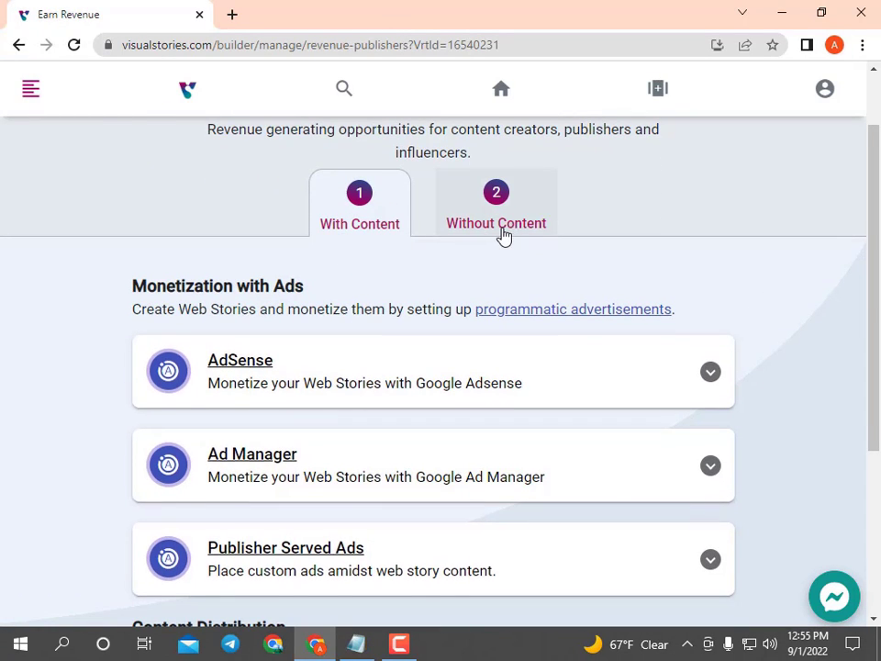
pyautogui.scroll(1, 504, 237)
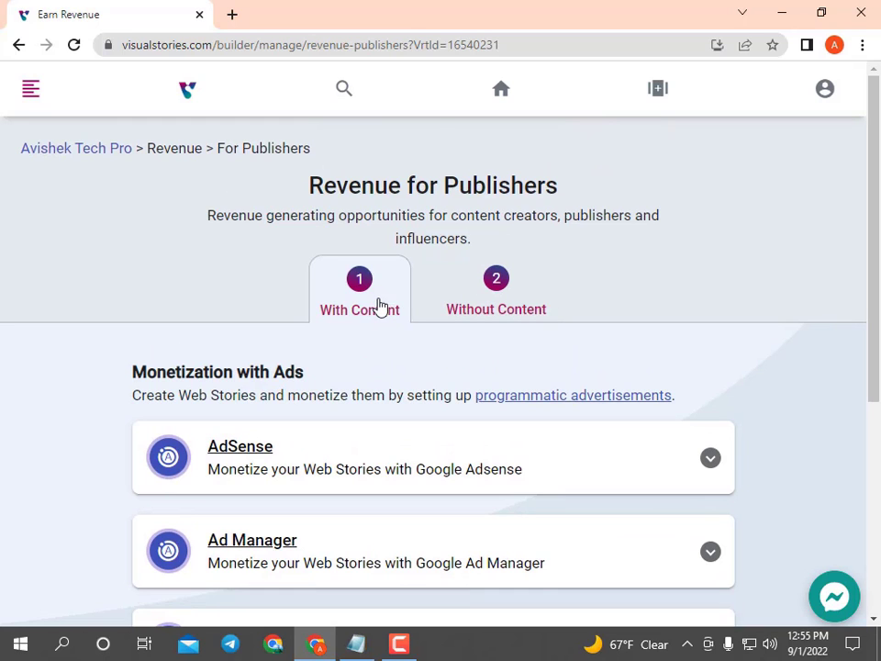
pyautogui.scroll(-1, 380, 303)
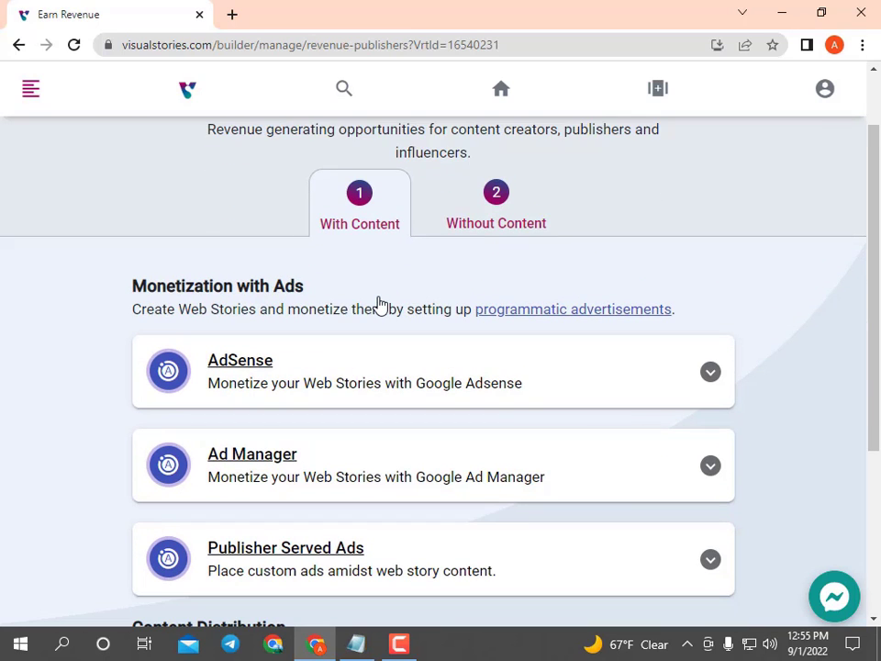
pyautogui.scroll(-1, 331, 303)
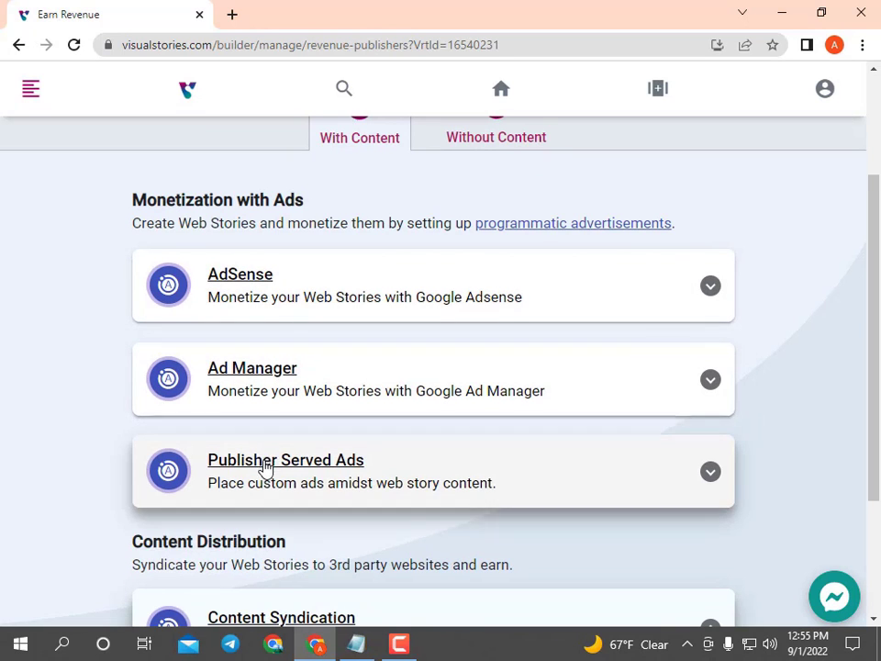
pyautogui.scroll(-1, 267, 478)
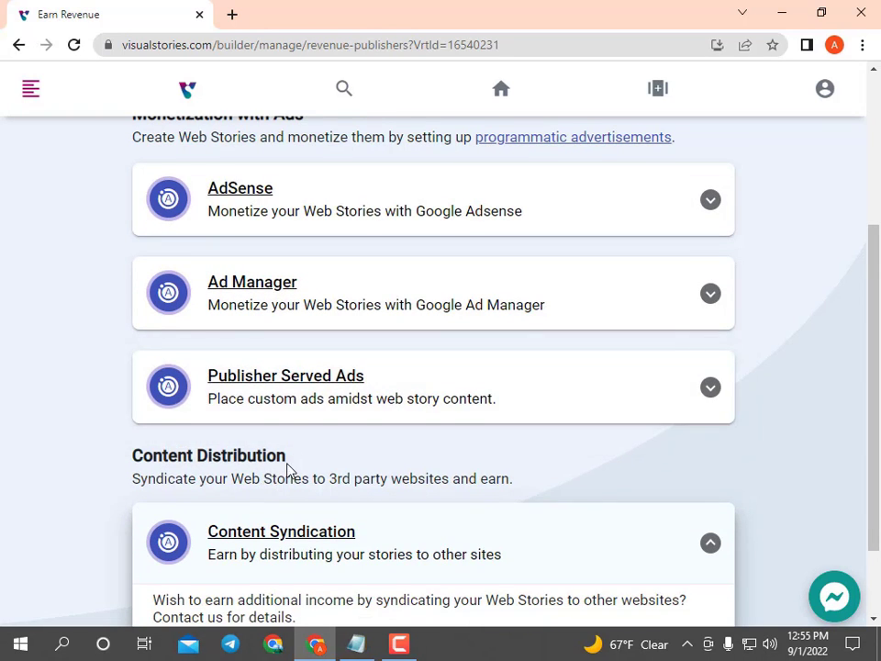
pyautogui.scroll(-1, 289, 470)
pyautogui.scroll(2, 308, 472)
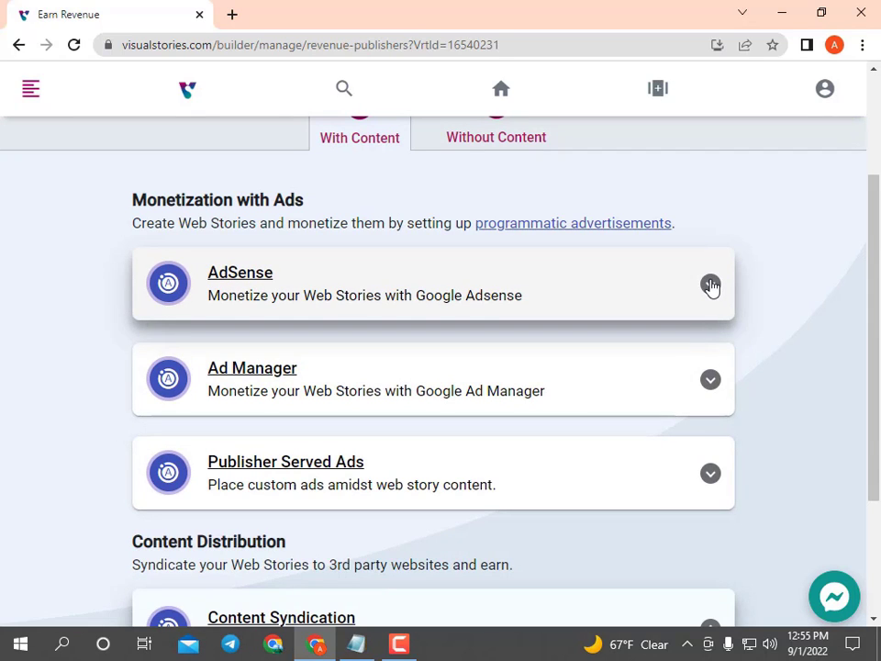
# - Expand the AdSense option and answer Yes to already having an AdSense account
pyautogui.click(711, 285)
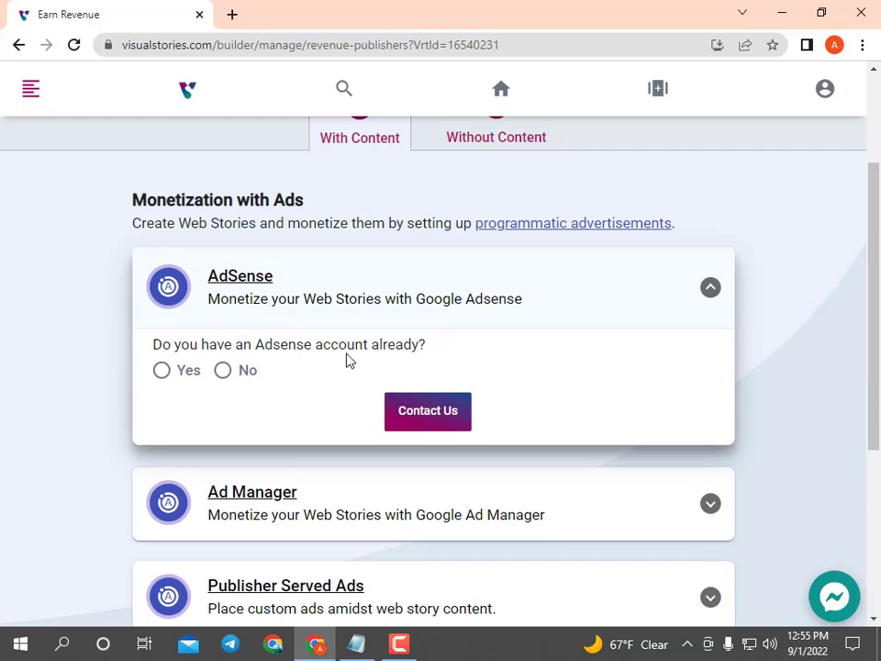
pyautogui.click(162, 370)
pyautogui.scroll(-2, 322, 427)
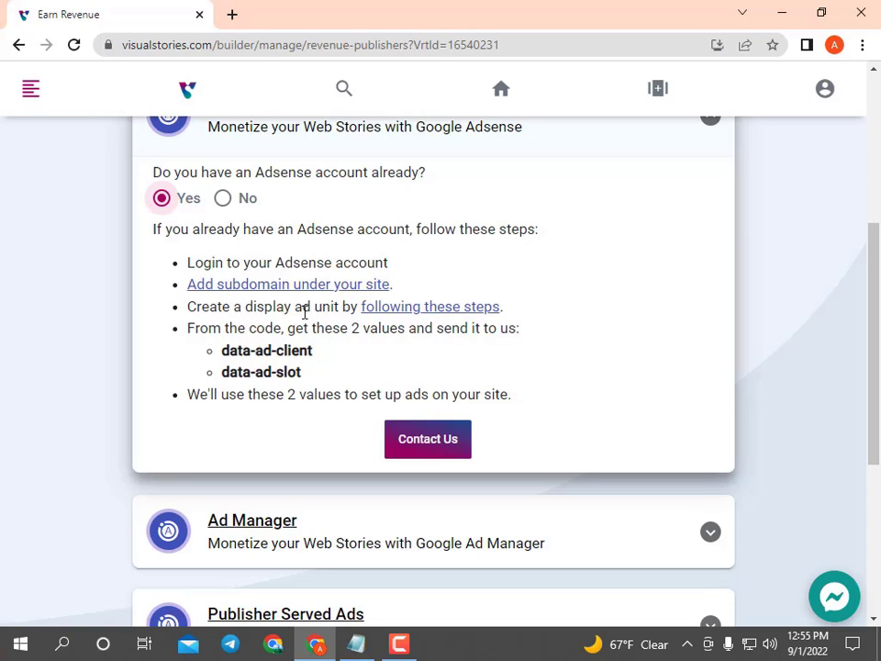
# - Open the linked steps for creating a display ad unit and skim the whole Monetize your Web Stories article
pyautogui.click(389, 317)
pyautogui.scroll(-3, 338, 247)
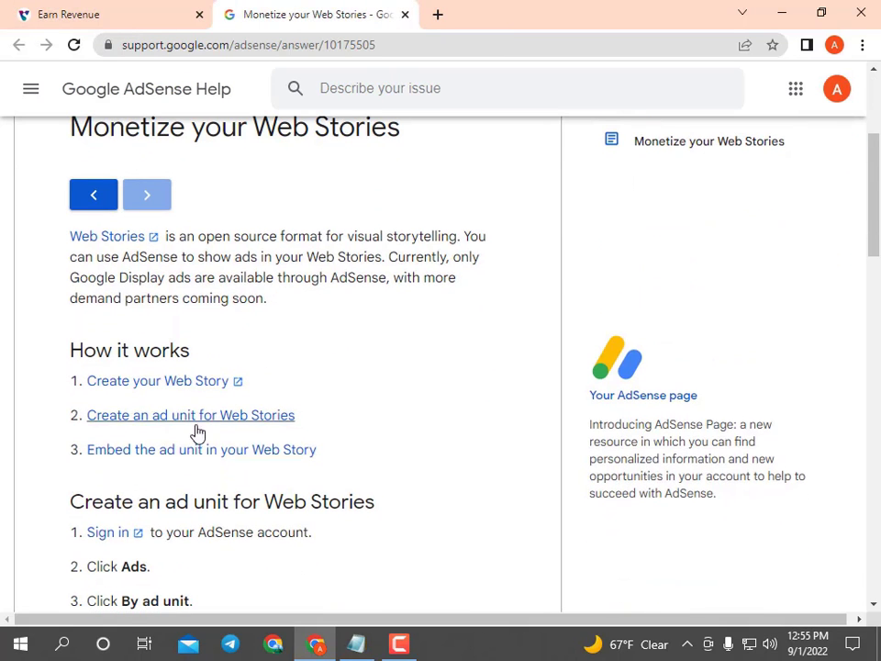
pyautogui.scroll(-2, 197, 441)
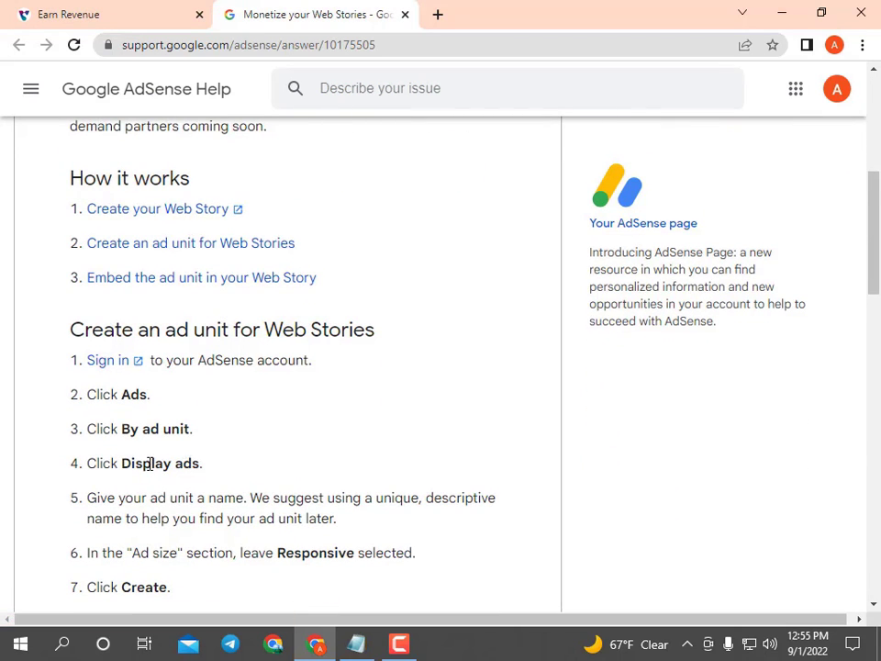
pyautogui.scroll(-3, 177, 400)
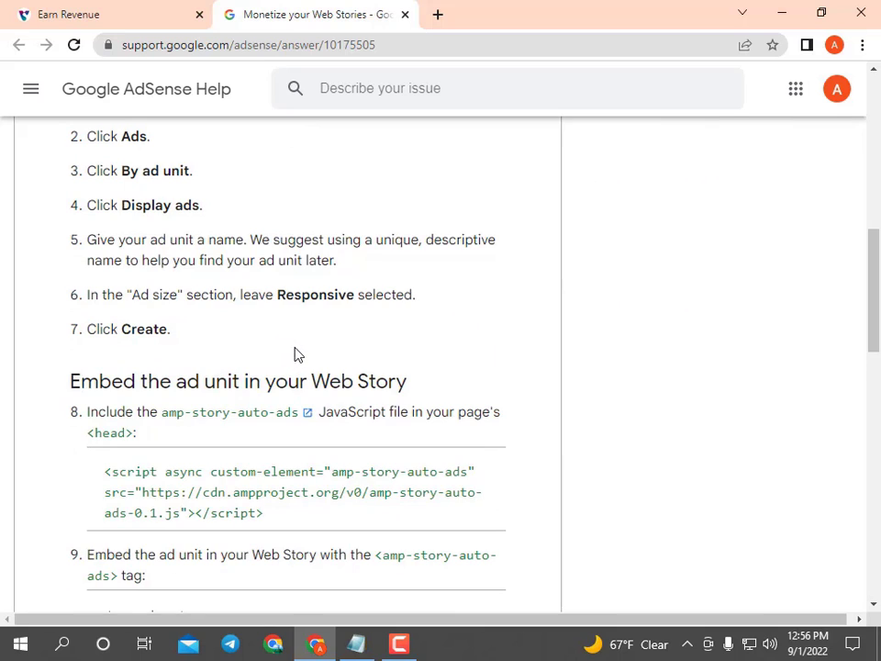
pyautogui.scroll(-3, 297, 354)
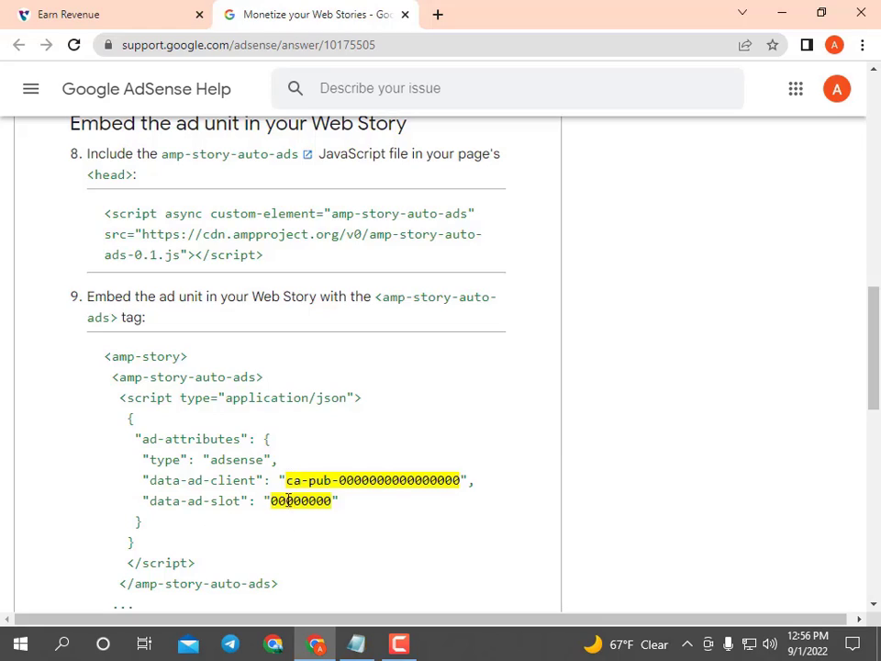
pyautogui.scroll(-4, 241, 496)
pyautogui.scroll(8, 240, 498)
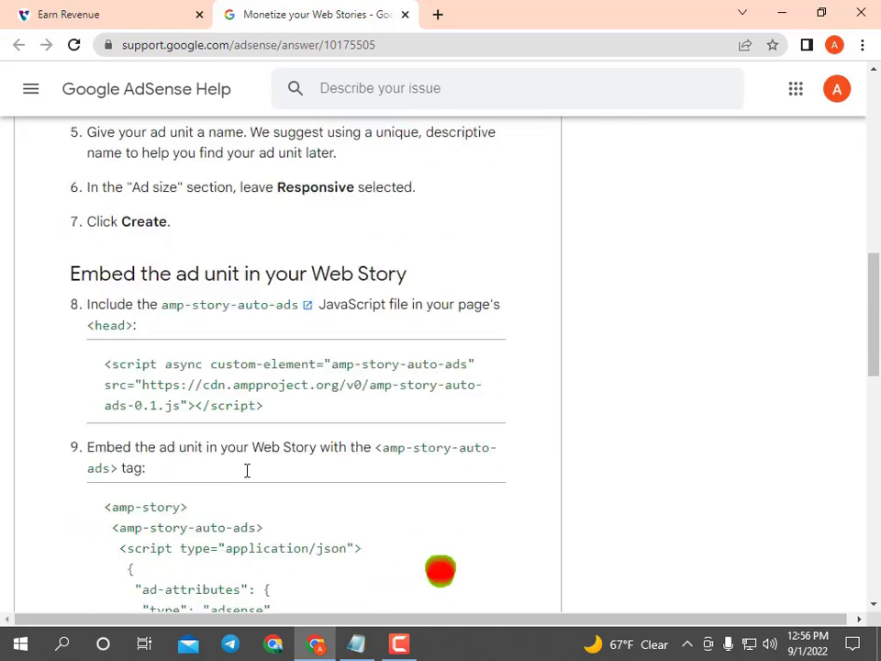
pyautogui.scroll(4, 324, 315)
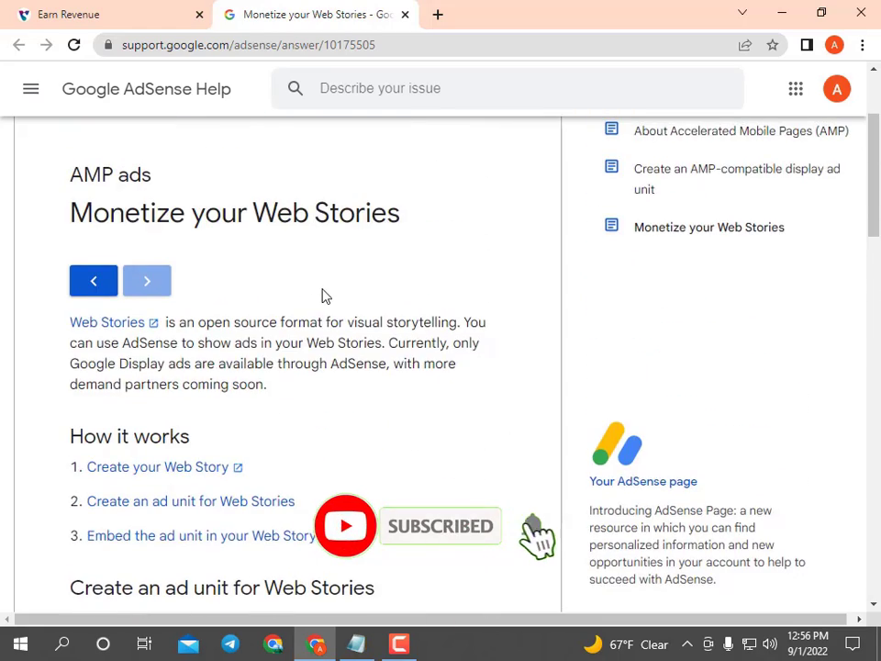
# - Read the instructions for creating an ad unit for Web Stories, from signing in through the final Create step
pyautogui.scroll(-2, 316, 366)
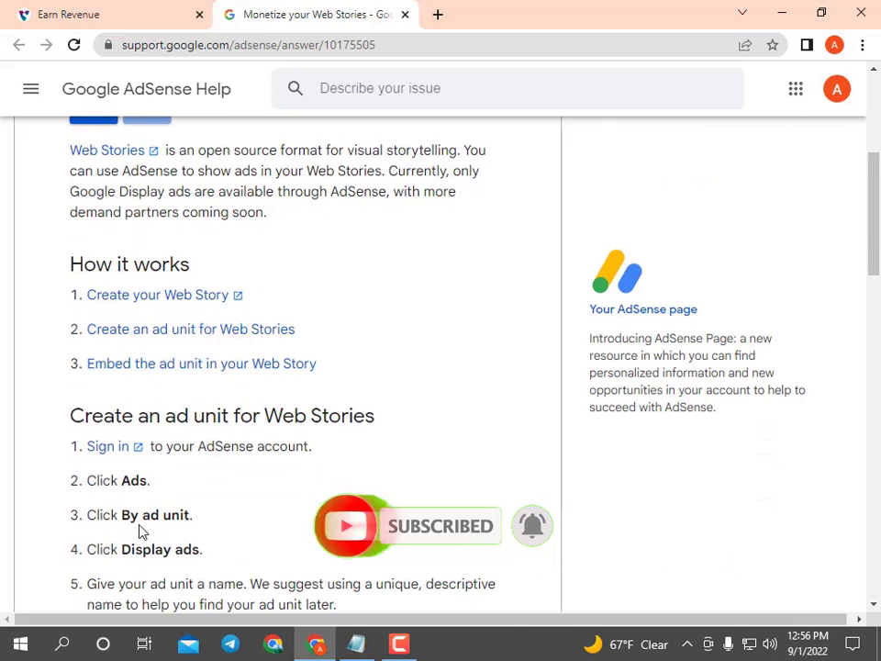
pyautogui.scroll(-1, 142, 529)
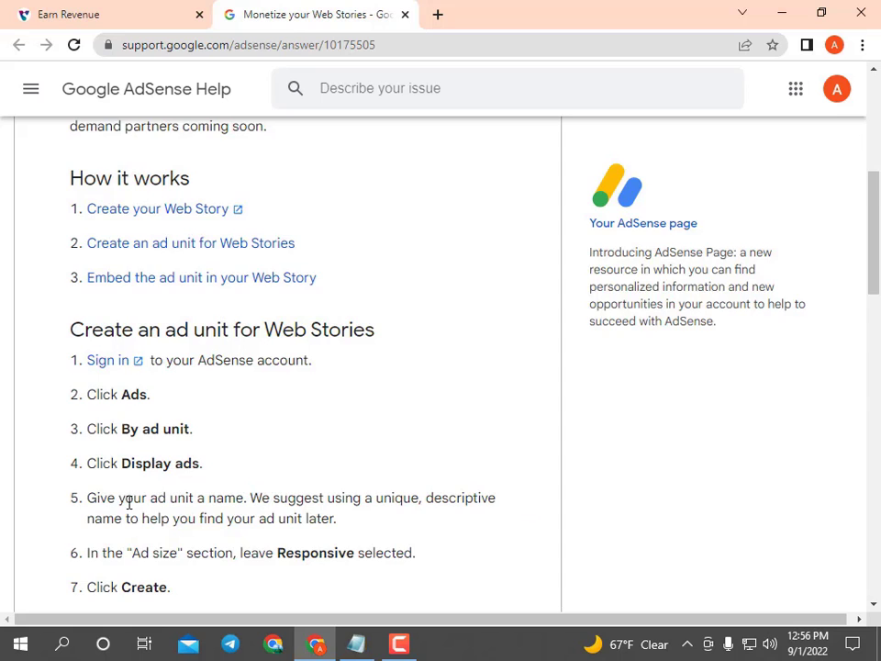
pyautogui.scroll(-2, 147, 468)
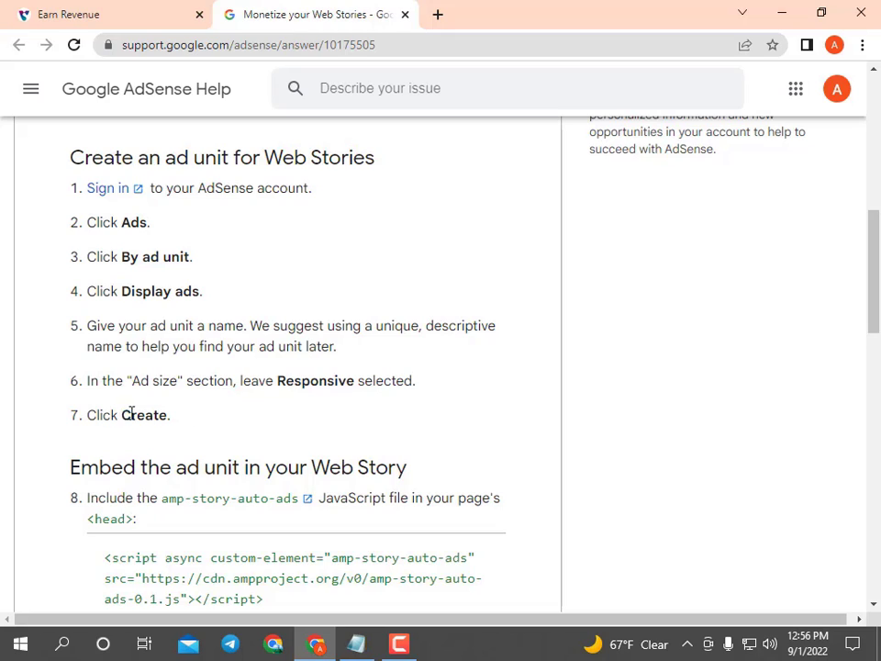
pyautogui.moveTo(122, 414); pyautogui.dragTo(150, 415)
pyautogui.click(163, 417)
pyautogui.scroll(-2, 203, 374)
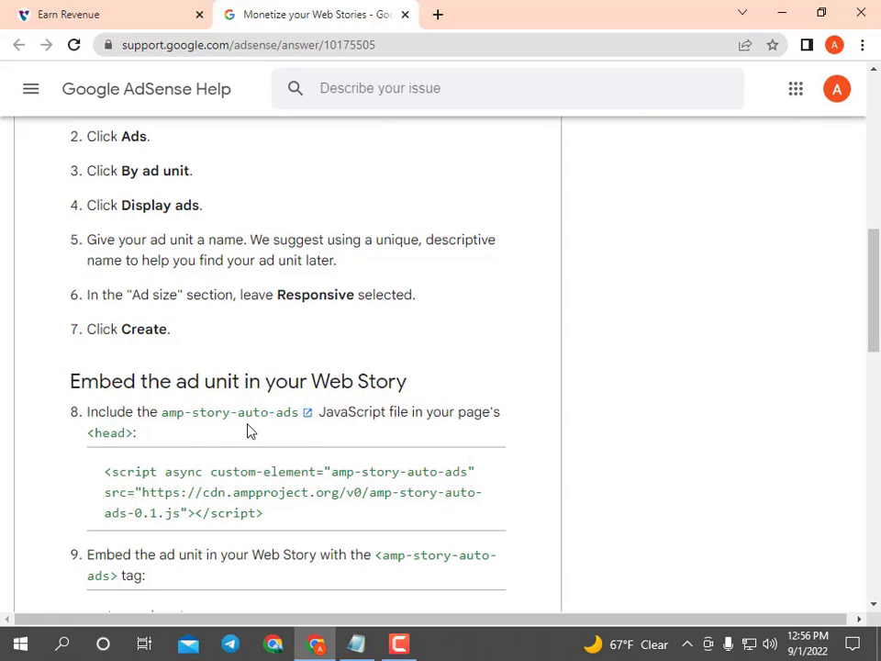
# - Open the amp-story-auto-ads documentation, examine its required script and configuration examples, and close it
pyautogui.click(308, 418)
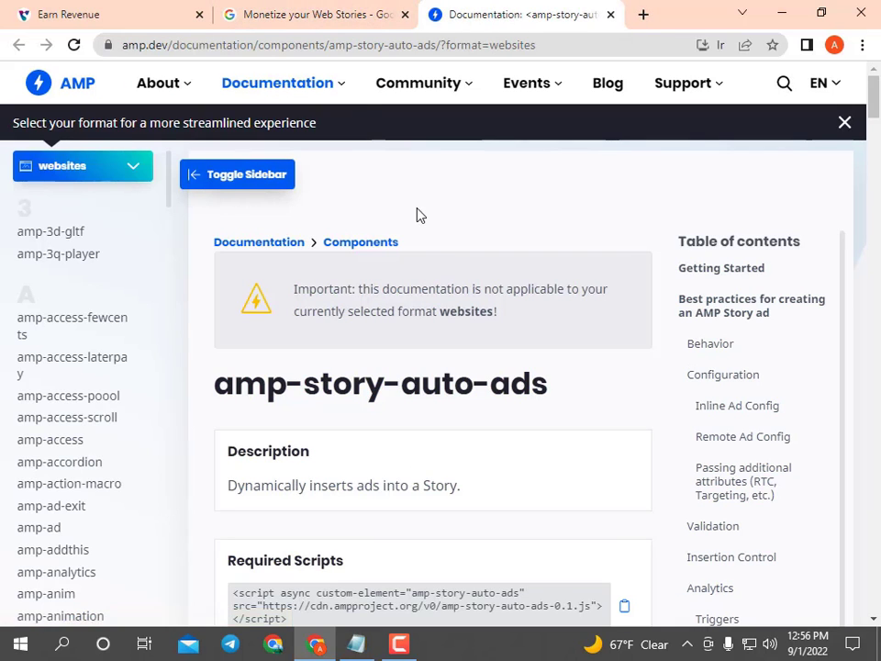
pyautogui.scroll(-2, 417, 276)
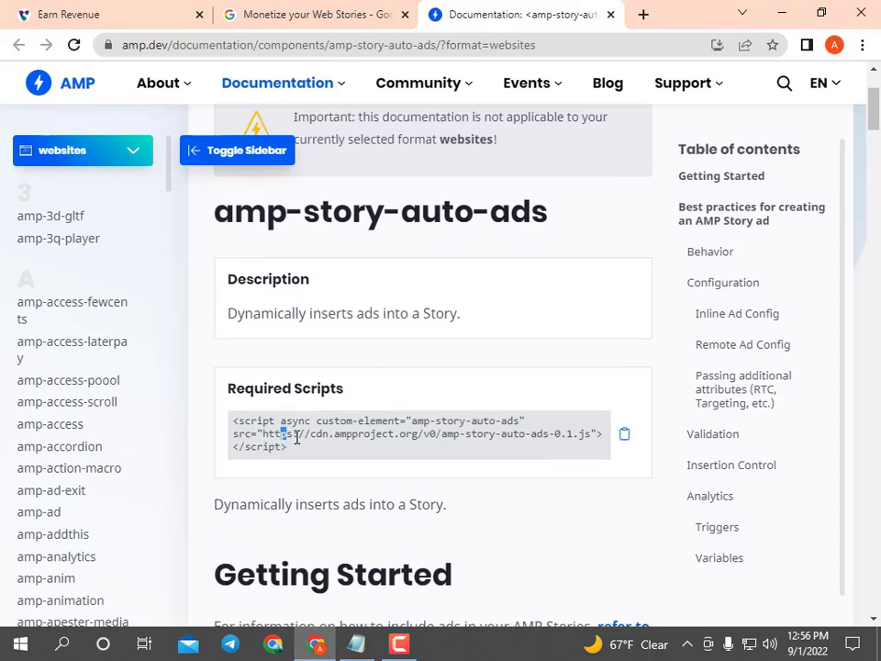
pyautogui.moveTo(296, 438); pyautogui.dragTo(320, 449)
pyautogui.click(350, 387)
pyautogui.scroll(-3, 351, 364)
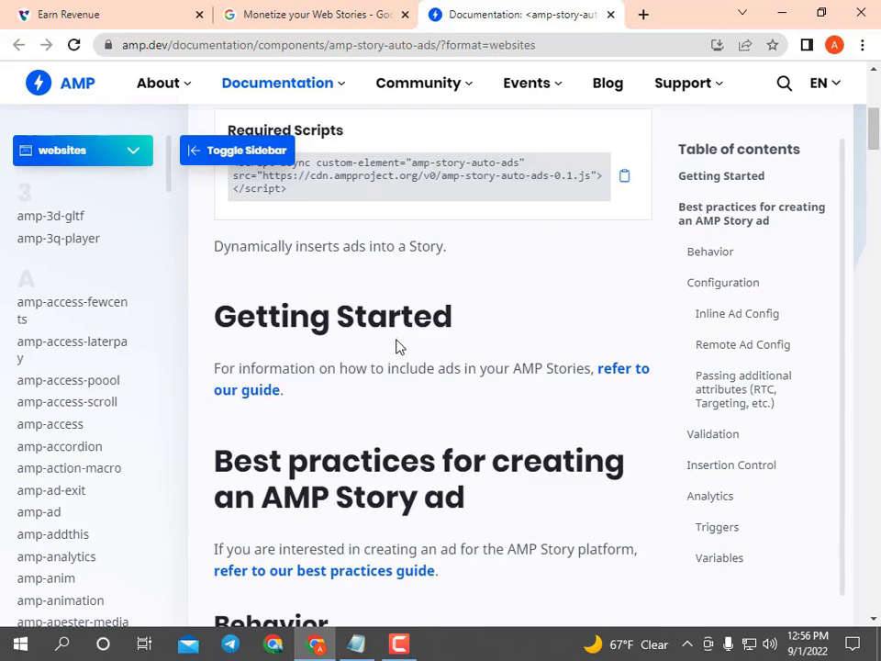
pyautogui.scroll(-12, 483, 279)
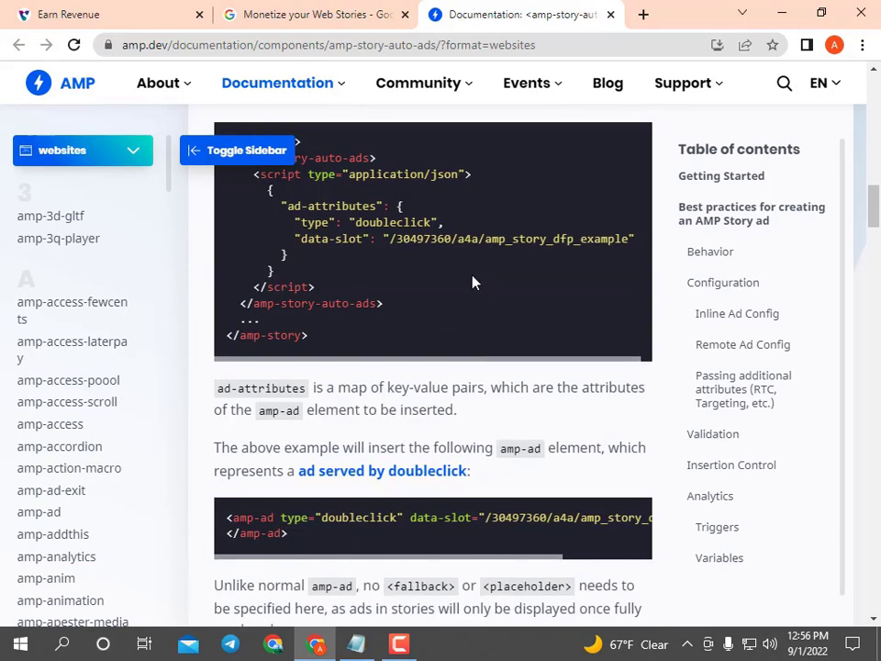
pyautogui.scroll(15, 471, 278)
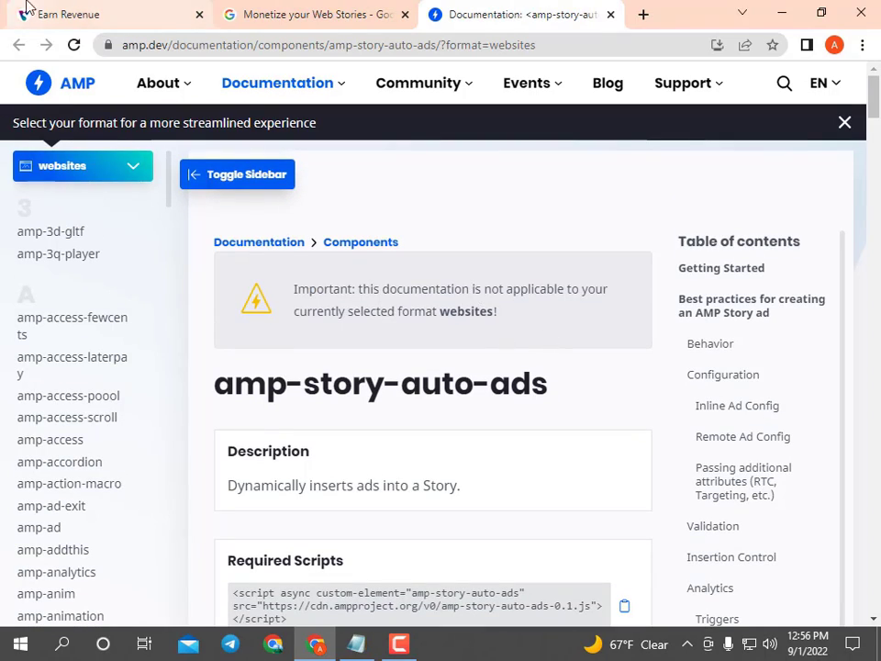
pyautogui.scroll(-3, 413, 441)
pyautogui.scroll(-12, 547, 324)
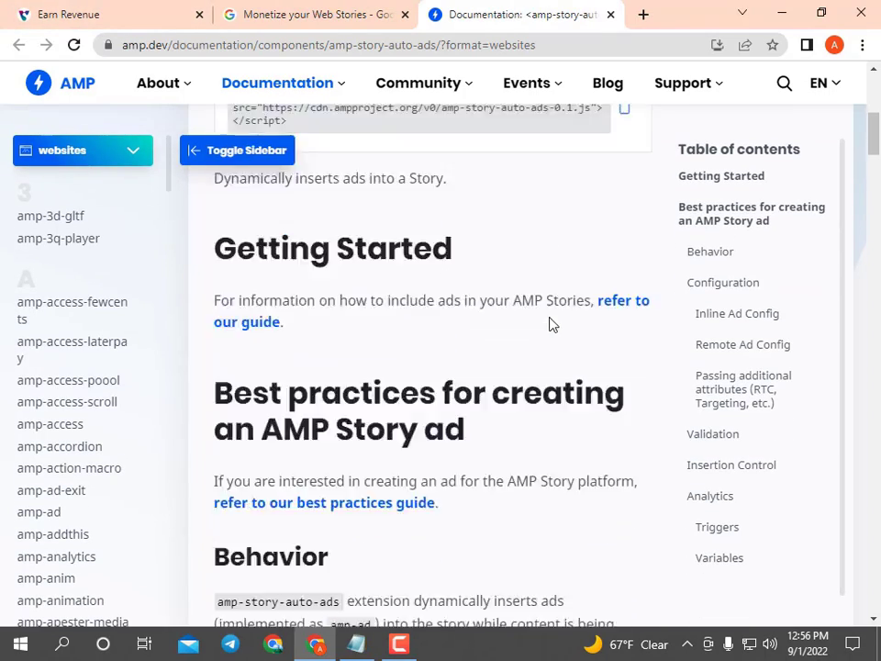
pyautogui.click(611, 14)
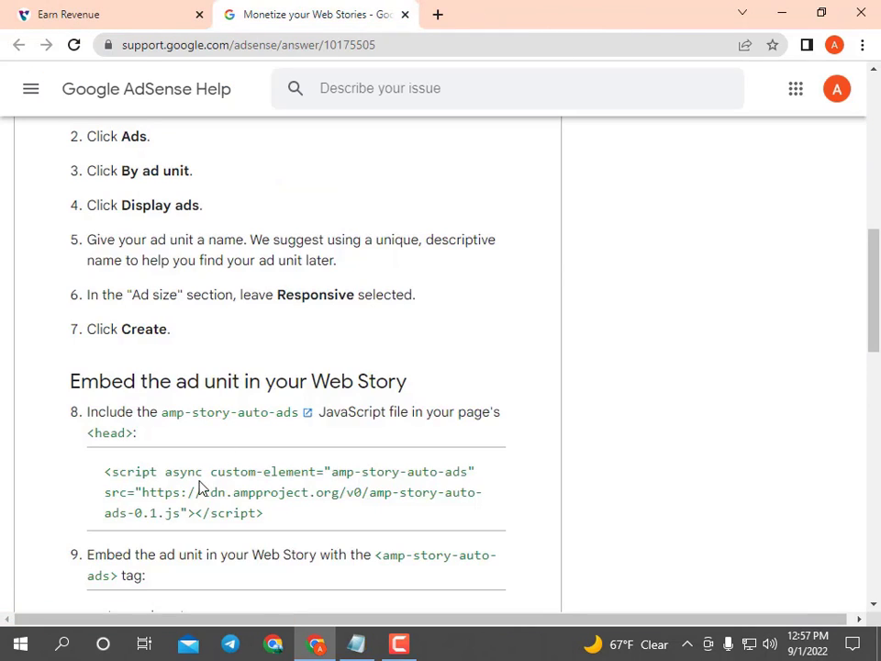
# - Examine the ad unit embed code in the AdSense article for the data-ad-client and data-ad-slot values
pyautogui.scroll(-1, 200, 485)
pyautogui.scroll(-1, 312, 439)
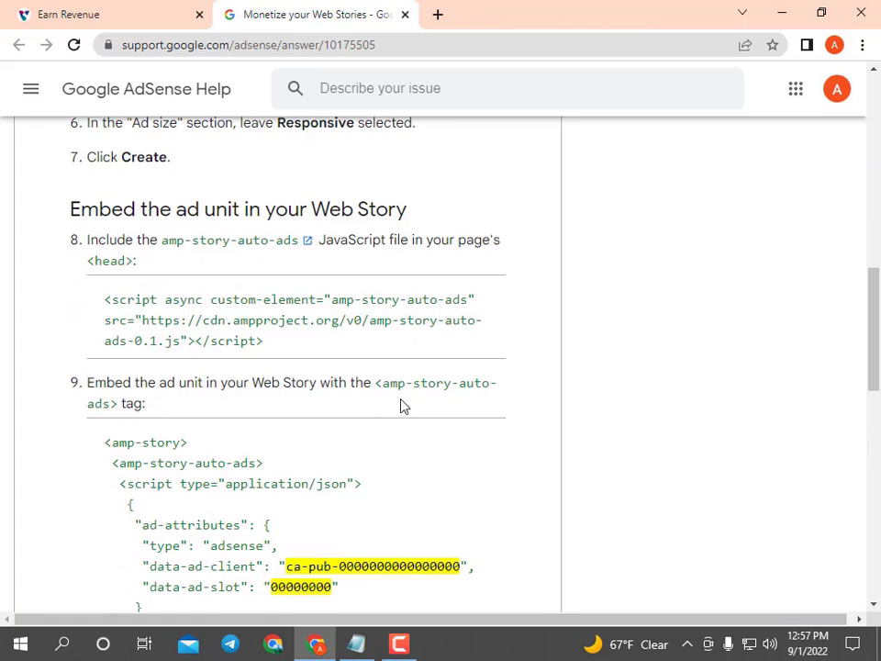
pyautogui.scroll(-1, 350, 431)
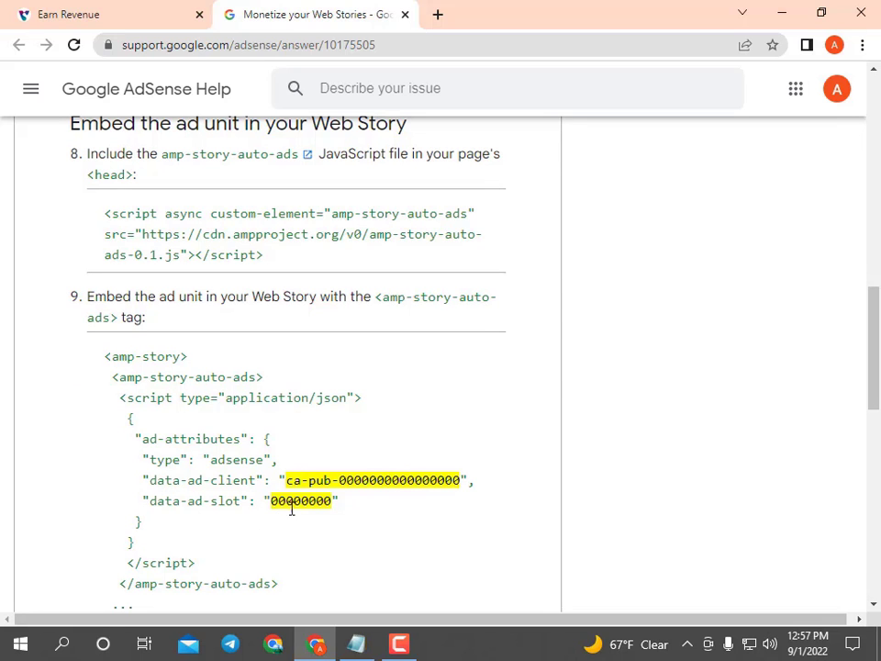
pyautogui.scroll(1, 308, 452)
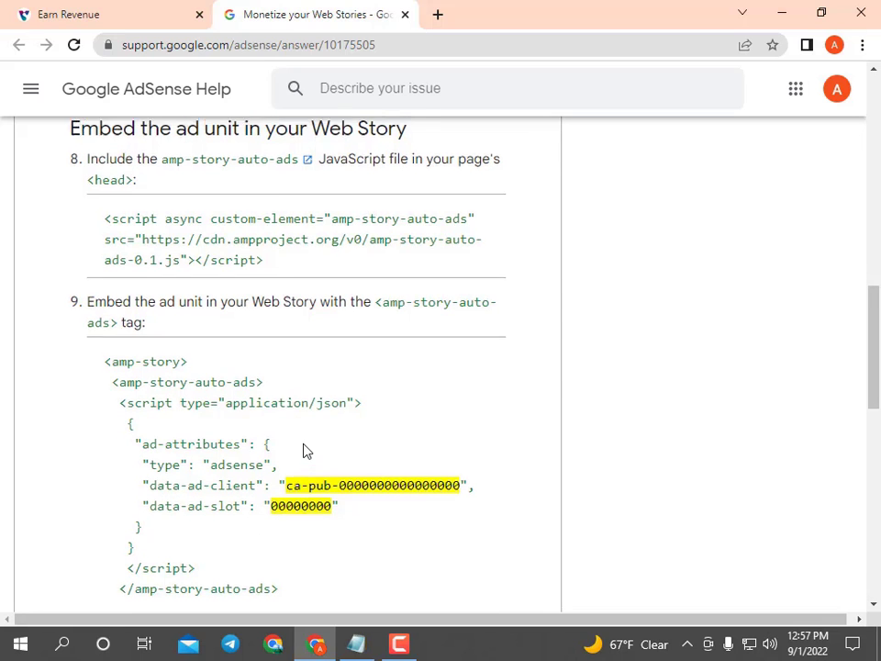
pyautogui.scroll(2, 307, 452)
pyautogui.scroll(1, 307, 451)
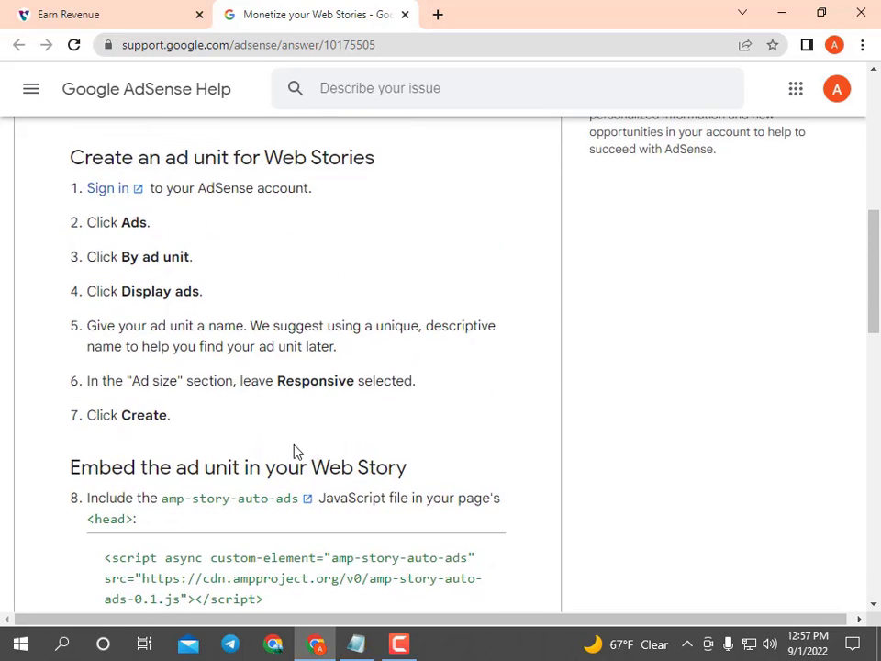
pyautogui.scroll(1, 133, 226)
# - Return to the Earn Revenue page and open the contact options for the AdSense setup
pyautogui.click(124, 11)
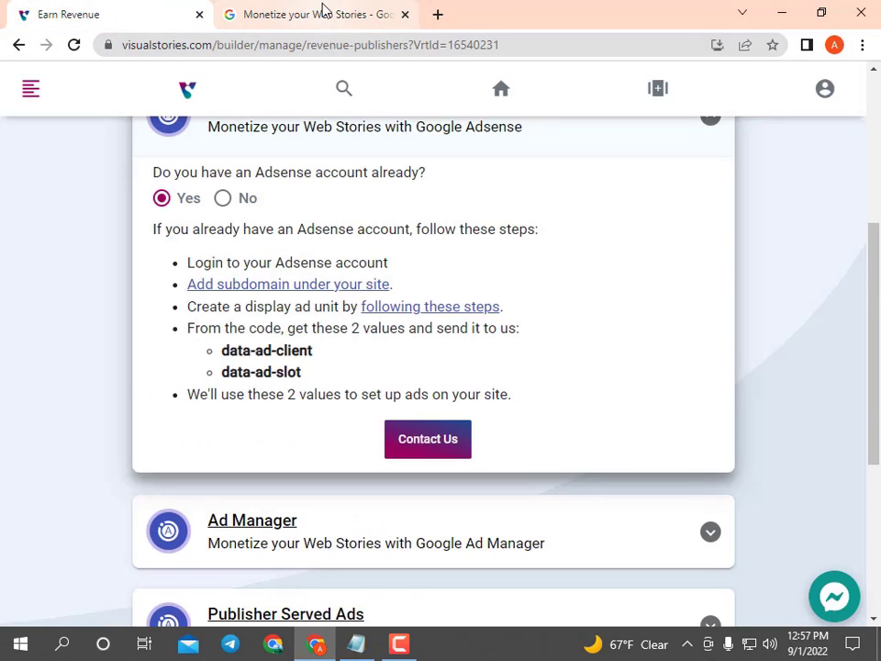
pyautogui.click(418, 442)
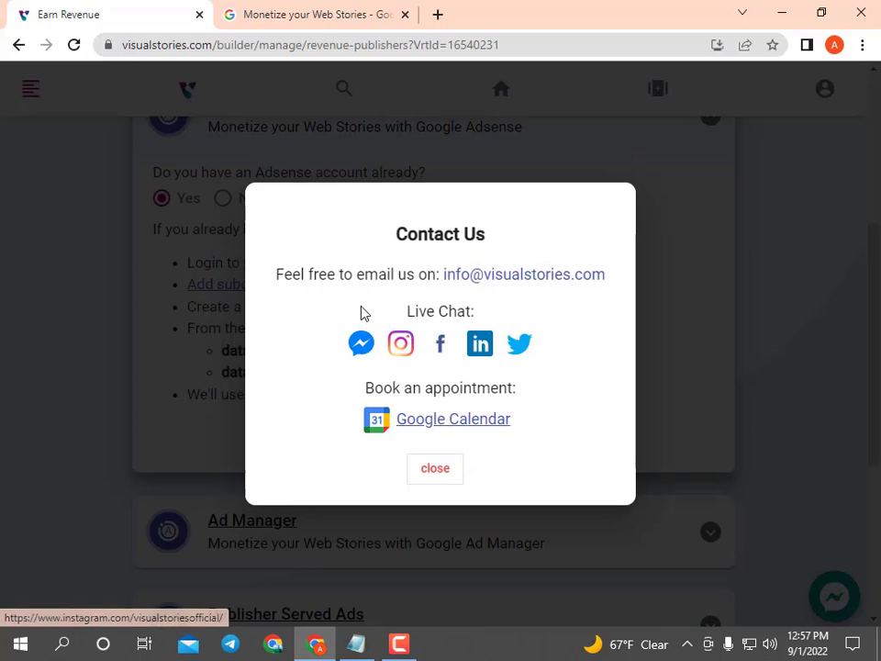
pyautogui.click(399, 645)
pyautogui.click(794, 562)
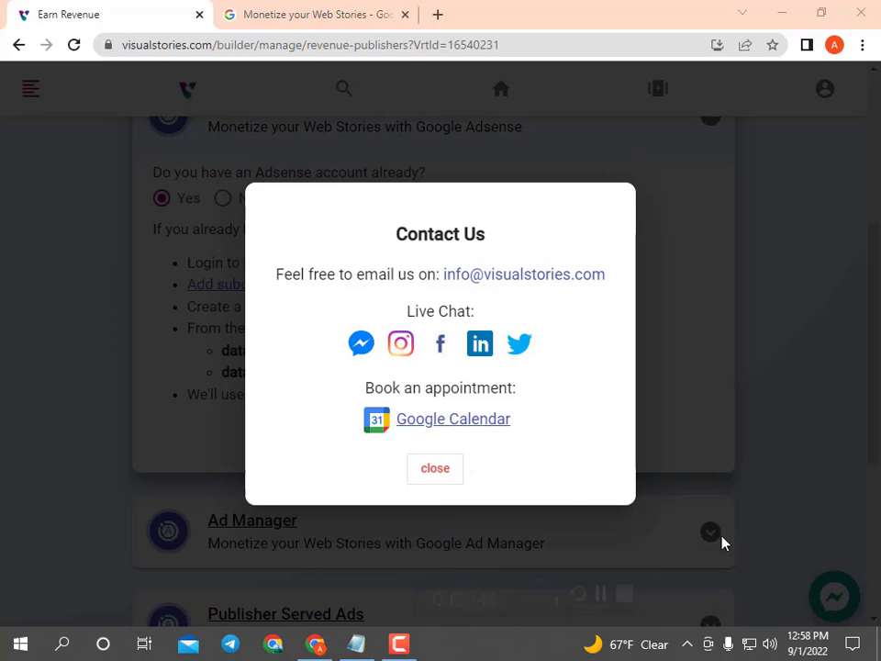
# - Try to open the support team's e-mail link with Google Chrome
pyautogui.click(487, 281)
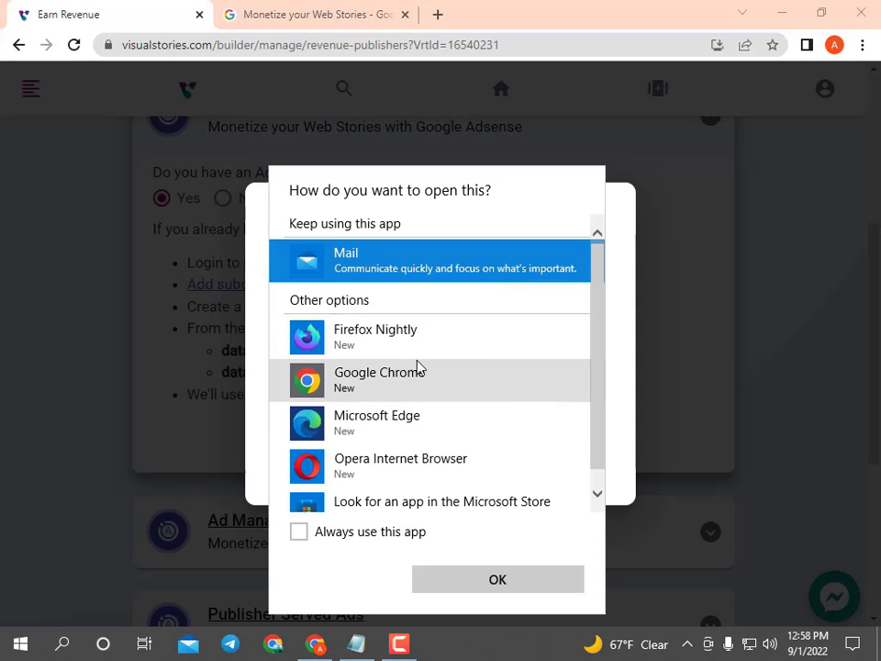
pyautogui.scroll(-1, 418, 373)
pyautogui.scroll(1, 419, 374)
pyautogui.click(408, 380)
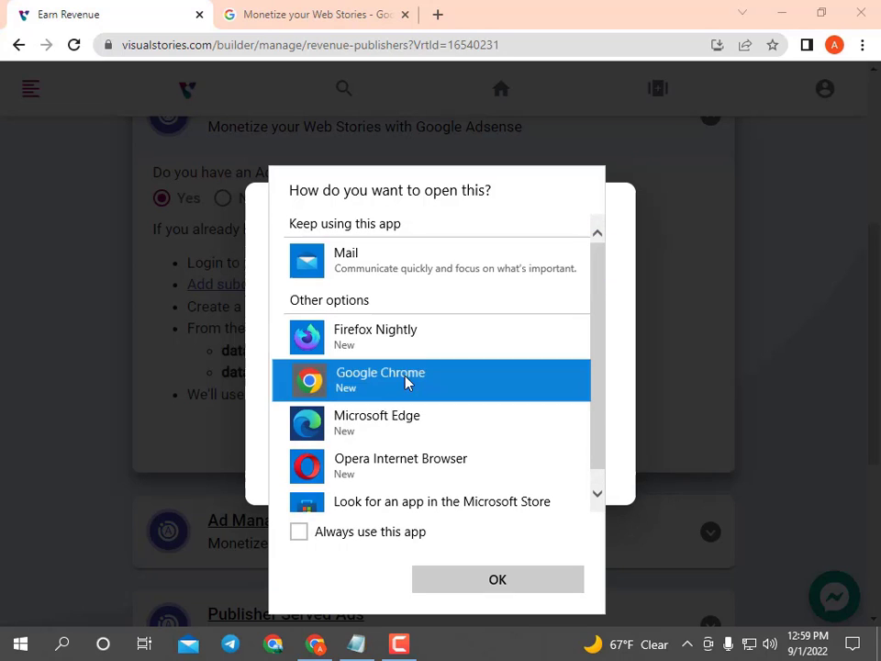
pyautogui.click(497, 579)
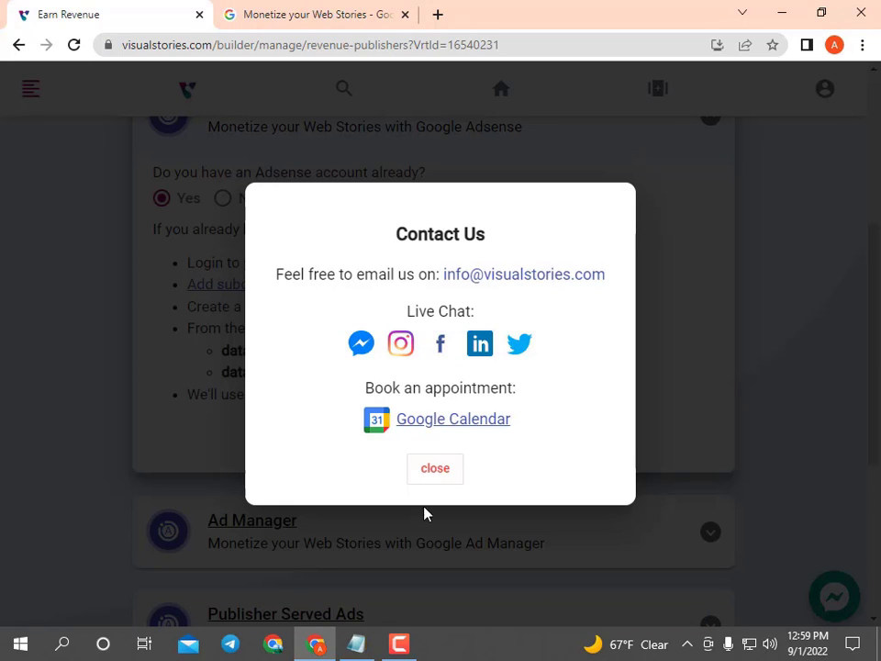
pyautogui.rightClick(509, 281)
pyautogui.click(531, 290)
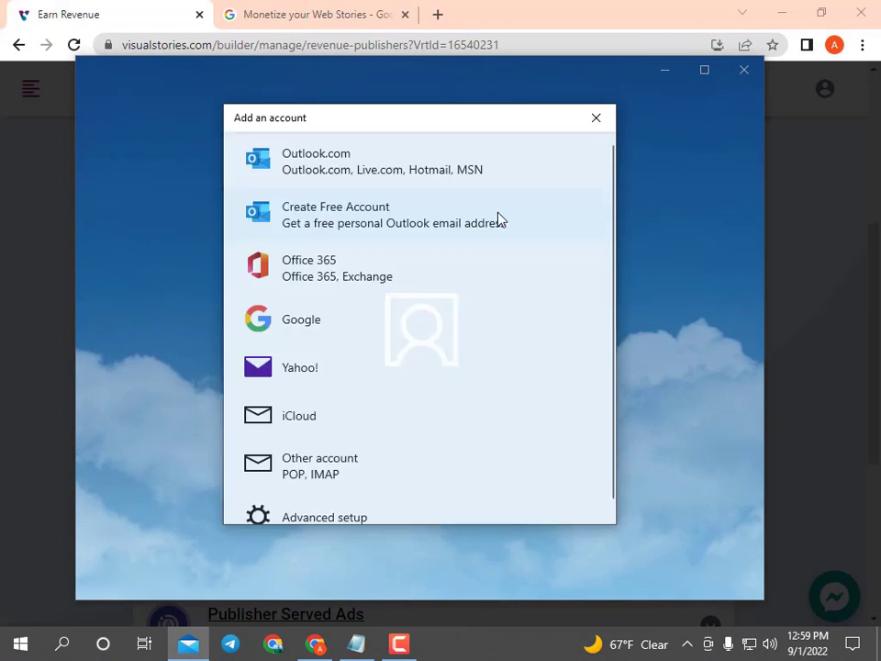
pyautogui.click(386, 319)
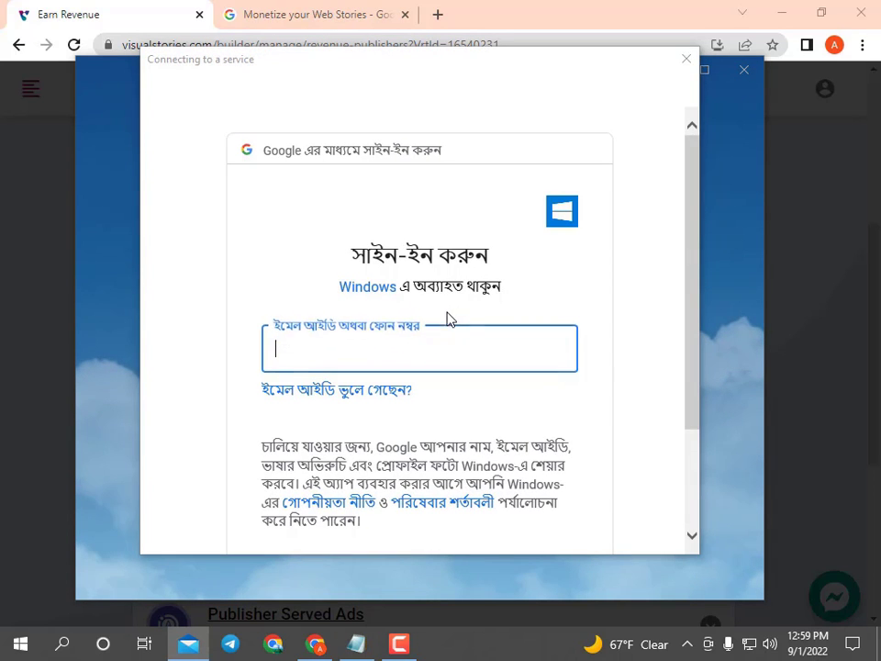
pyautogui.click(685, 58)
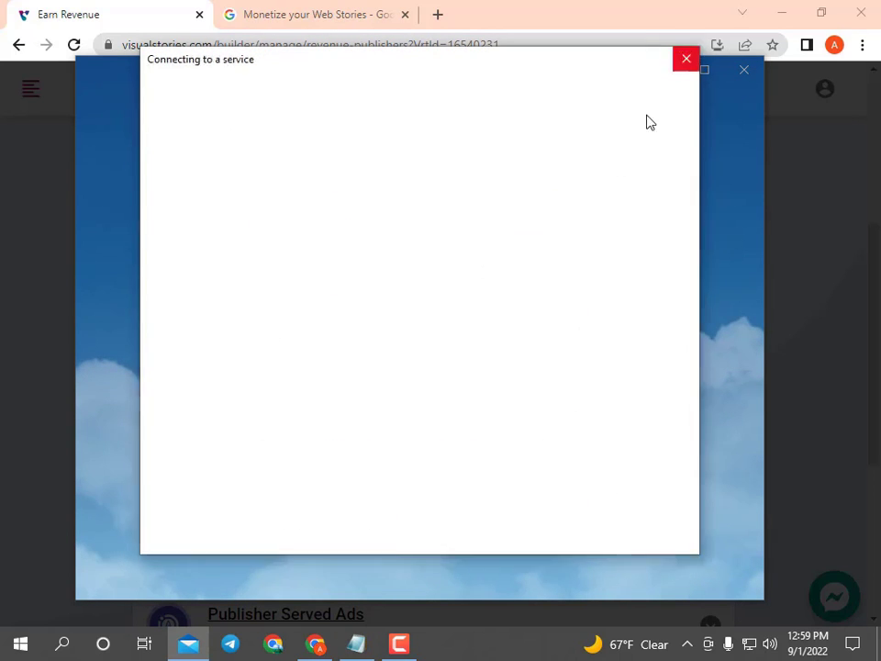
pyautogui.click(596, 117)
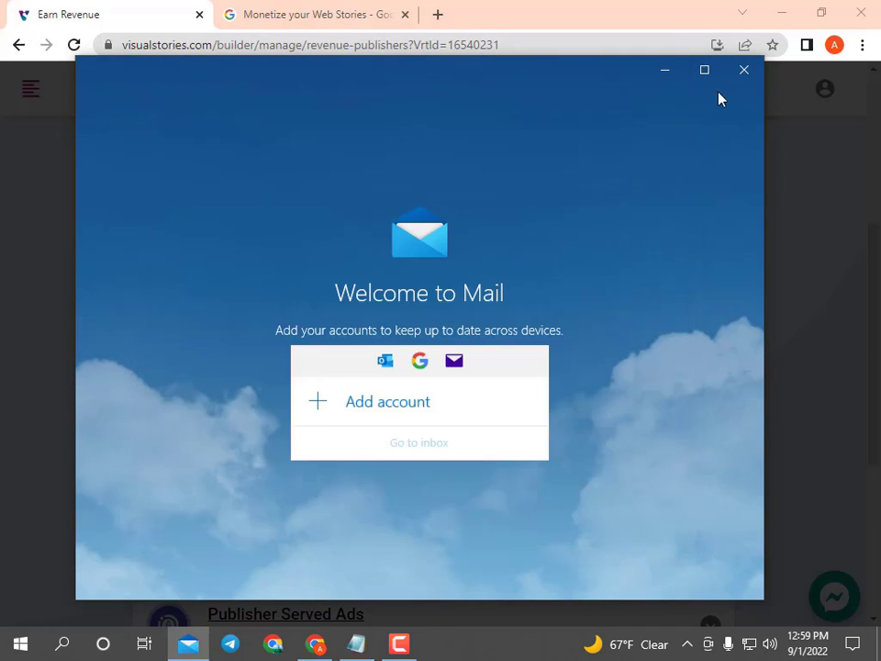
pyautogui.click(745, 71)
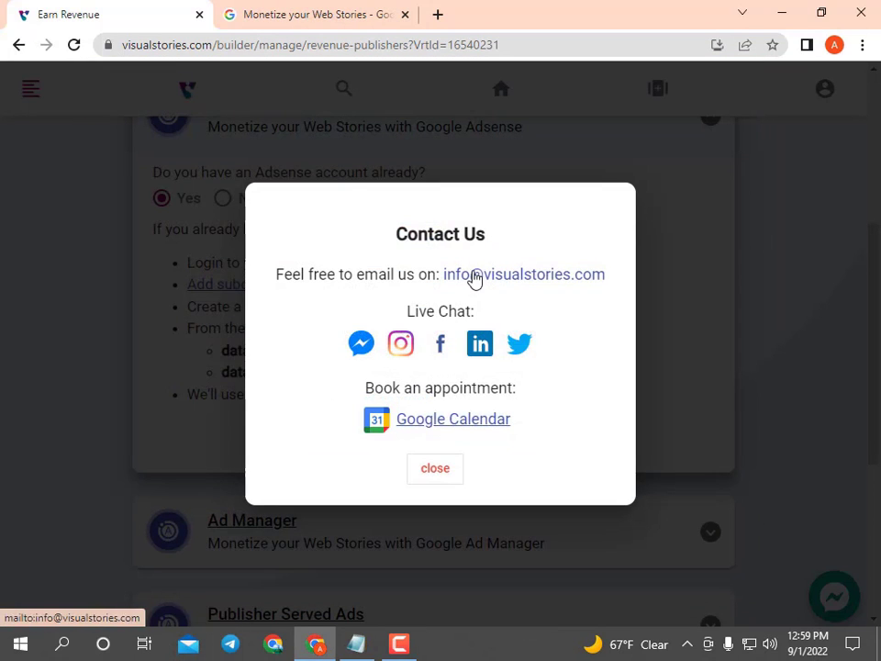
pyautogui.rightClick(474, 276)
pyautogui.click(501, 283)
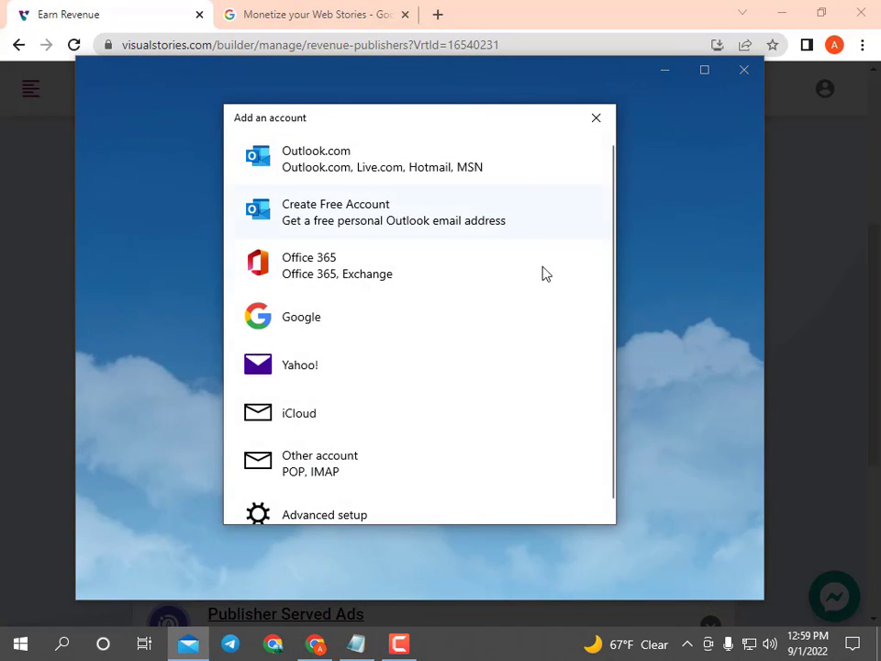
pyautogui.click(596, 118)
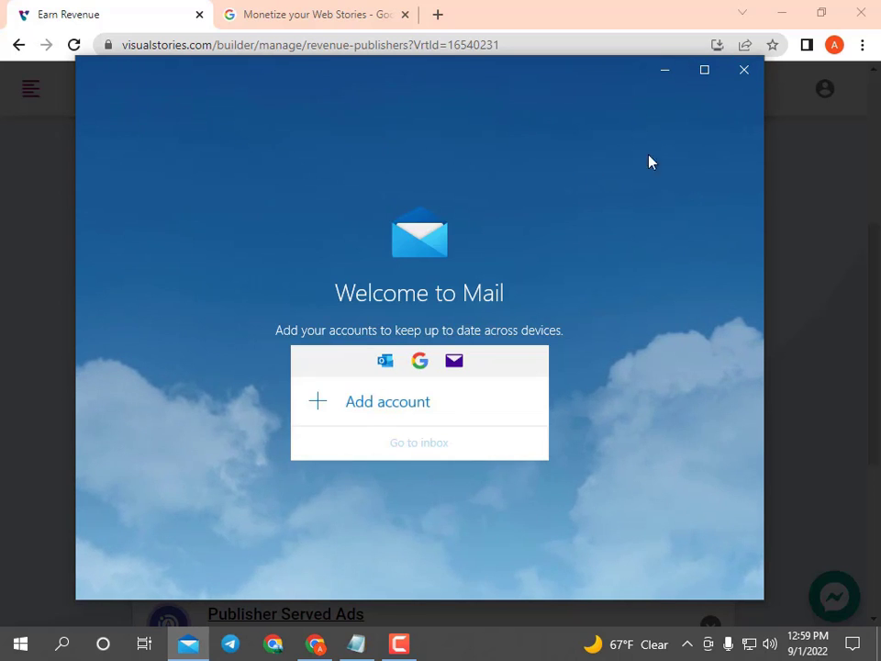
pyautogui.click(744, 69)
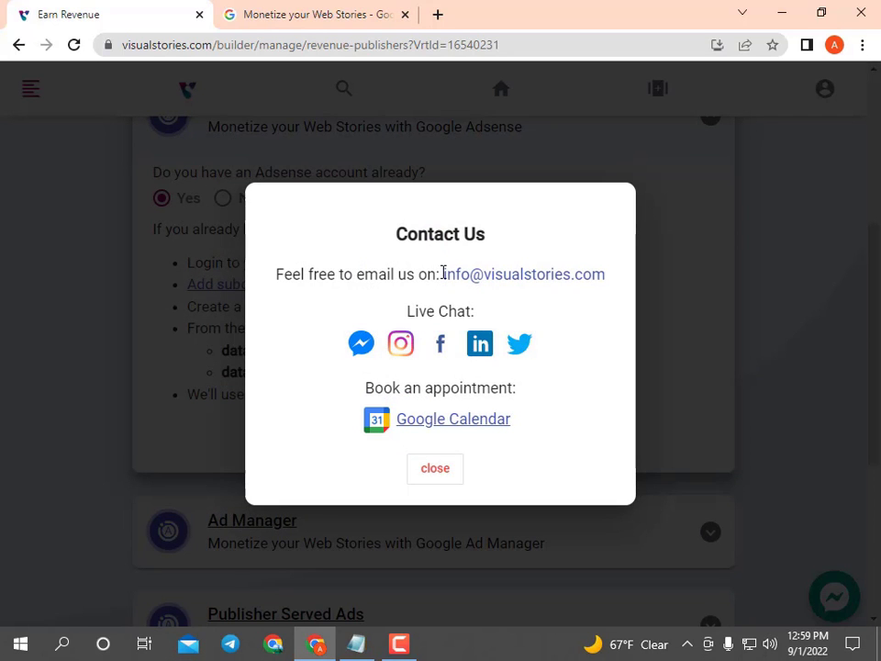
# - Copy the support team's e-mail address from the contact options
pyautogui.click(444, 468)
pyautogui.click(439, 448)
pyautogui.moveTo(443, 276); pyautogui.dragTo(620, 287)
pyautogui.hotkey('ctrl', 'c')
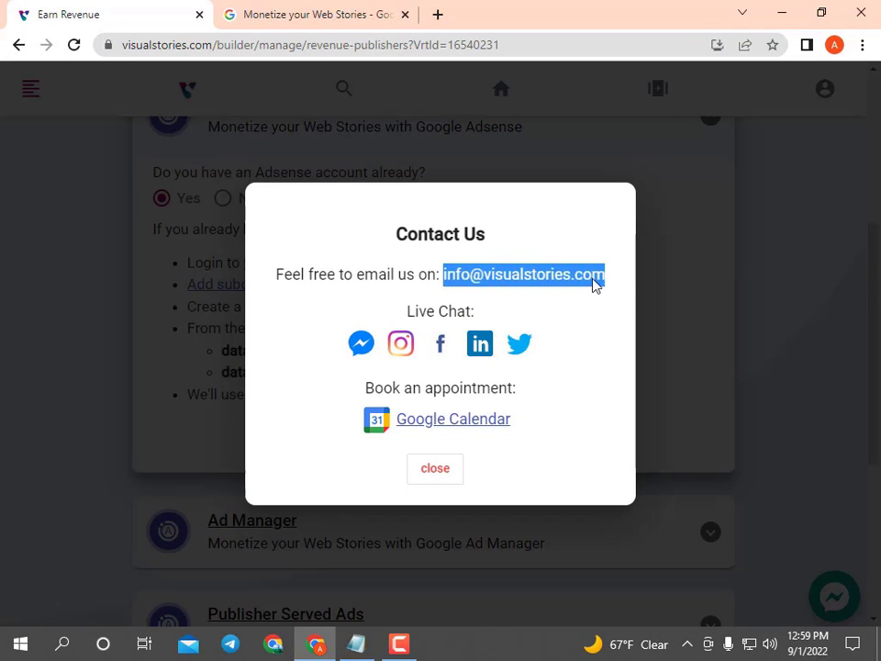
# - Open Gmail in a new tab and start a new message addressed to the copied support e-mail
pyautogui.click(436, 11)
pyautogui.write('g')
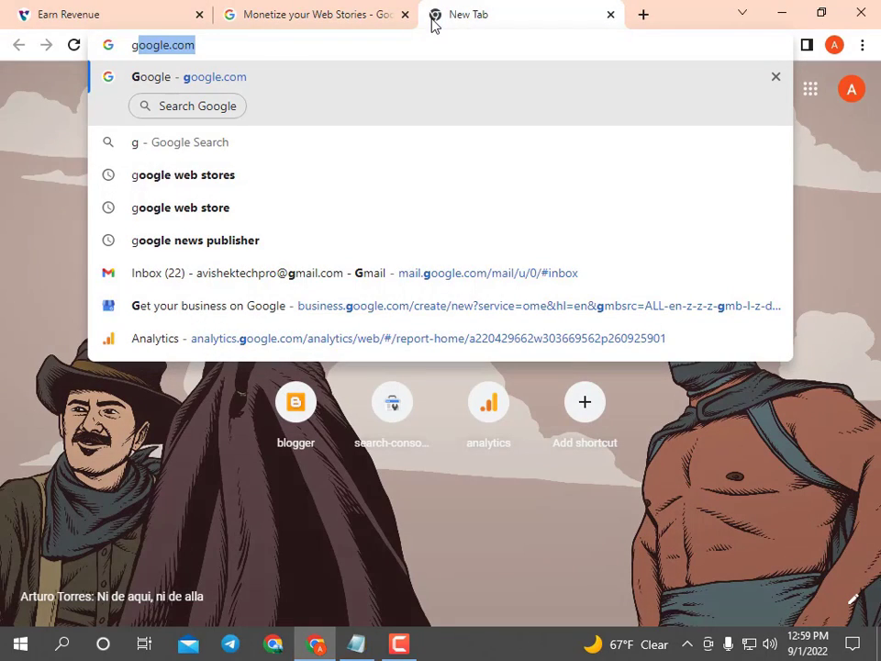
pyautogui.click(294, 272)
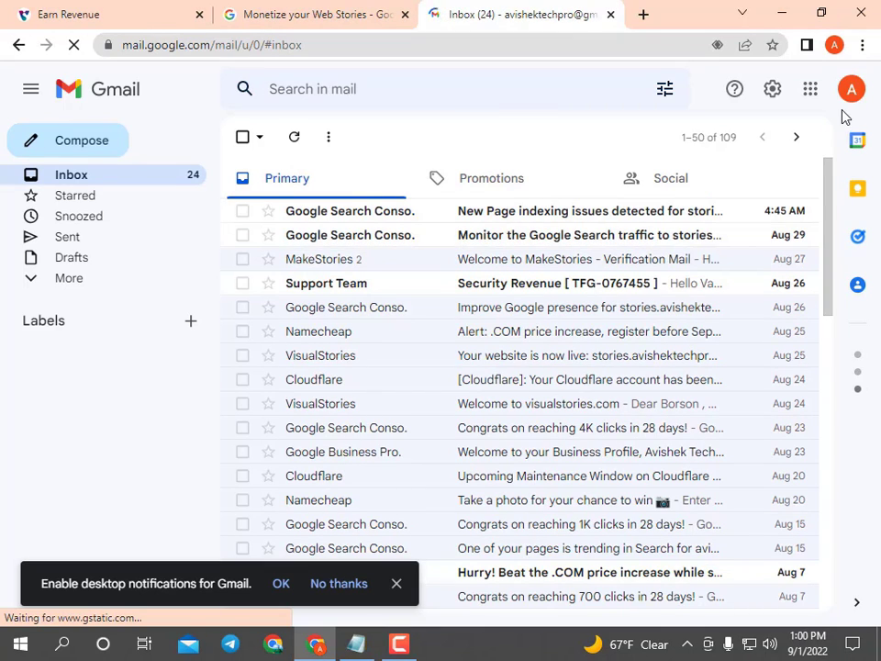
pyautogui.click(81, 142)
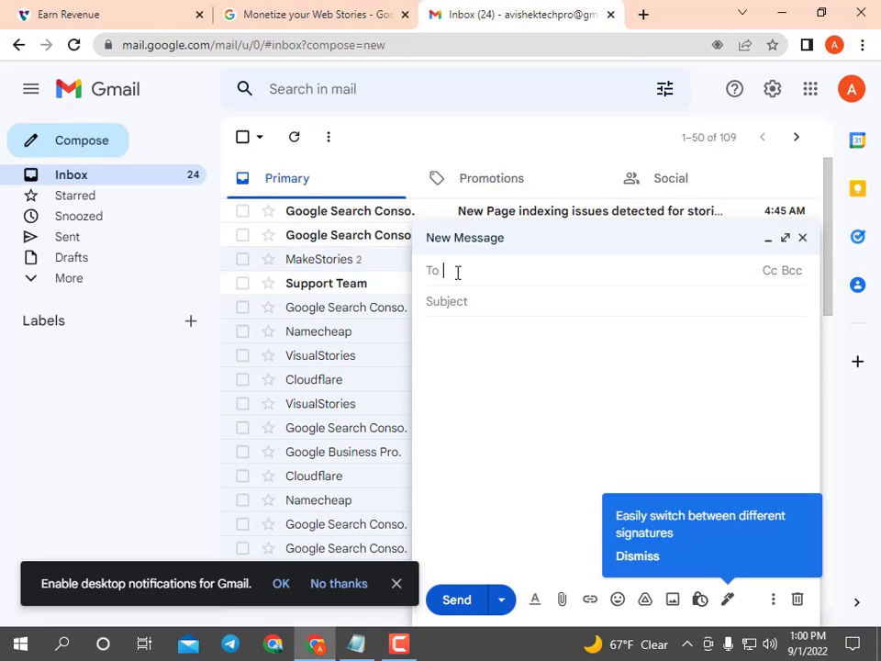
pyautogui.hotkey('ctrl', 'v')
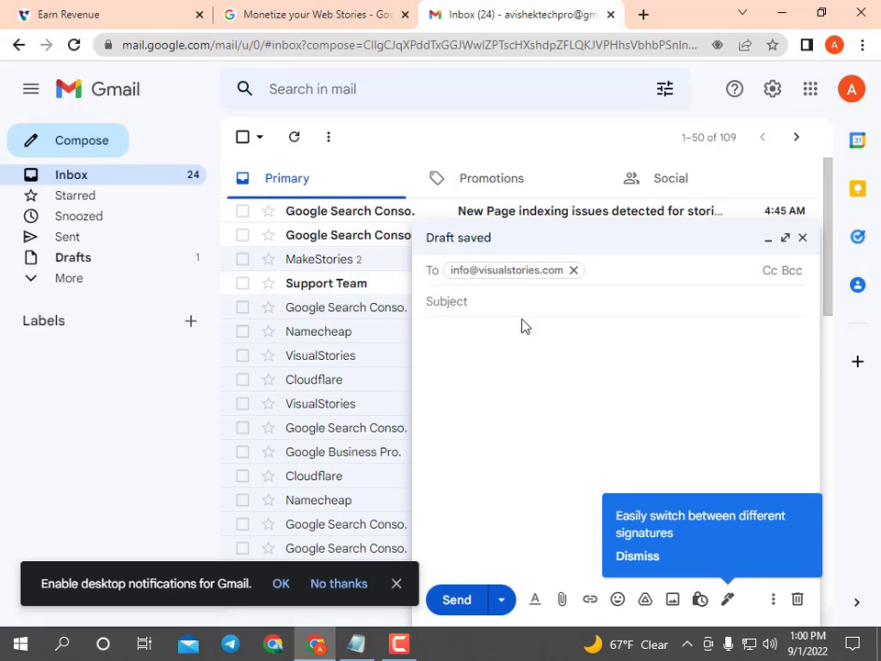
# - Copy the line "About adding adsense ads in my stories" from the Notepad draft into the message's subject
pyautogui.click(356, 645)
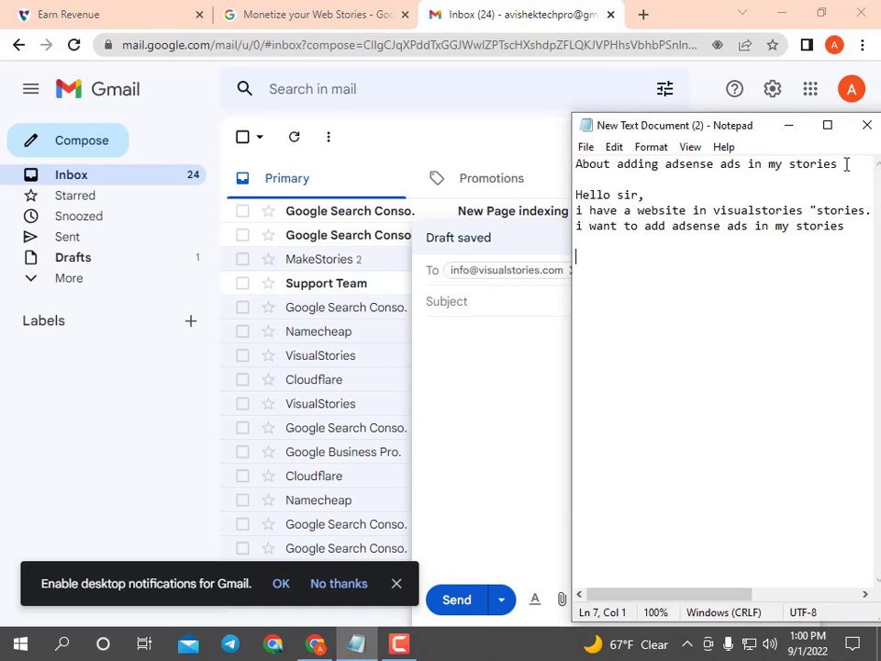
pyautogui.moveTo(846, 165); pyautogui.dragTo(537, 166)
pyautogui.hotkey('ctrl', 'c')
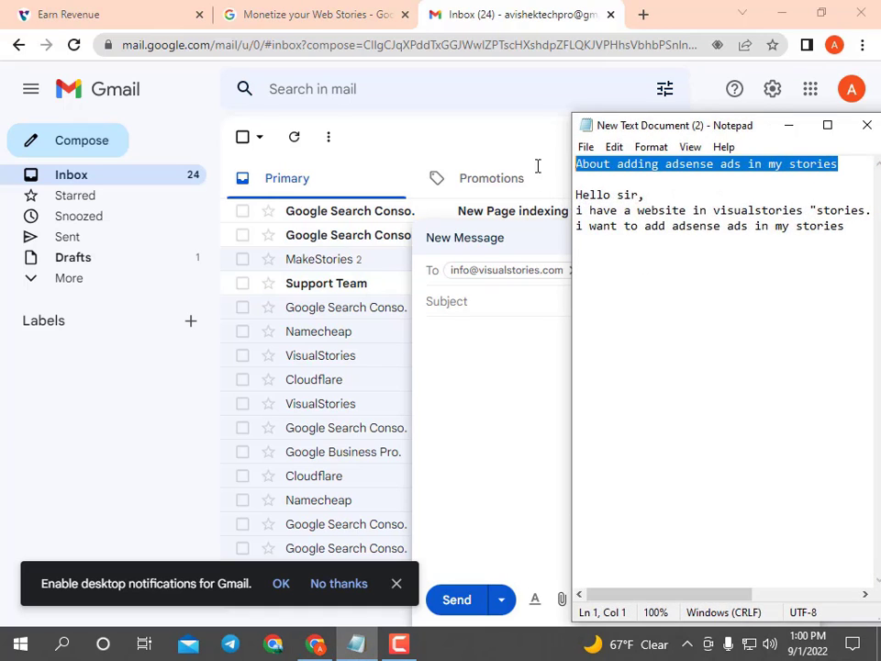
pyautogui.click(474, 299)
pyautogui.hotkey('ctrl', 'v')
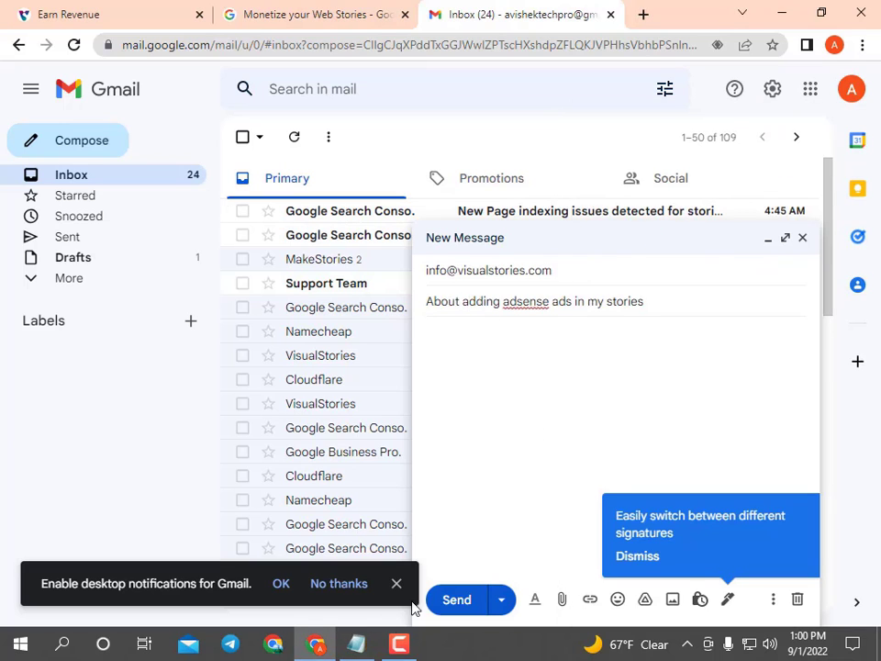
# - Fill the message body with the Notepad draft text, from "Hello sir," through "i want to add adsense ads in my stories"
pyautogui.click(546, 344)
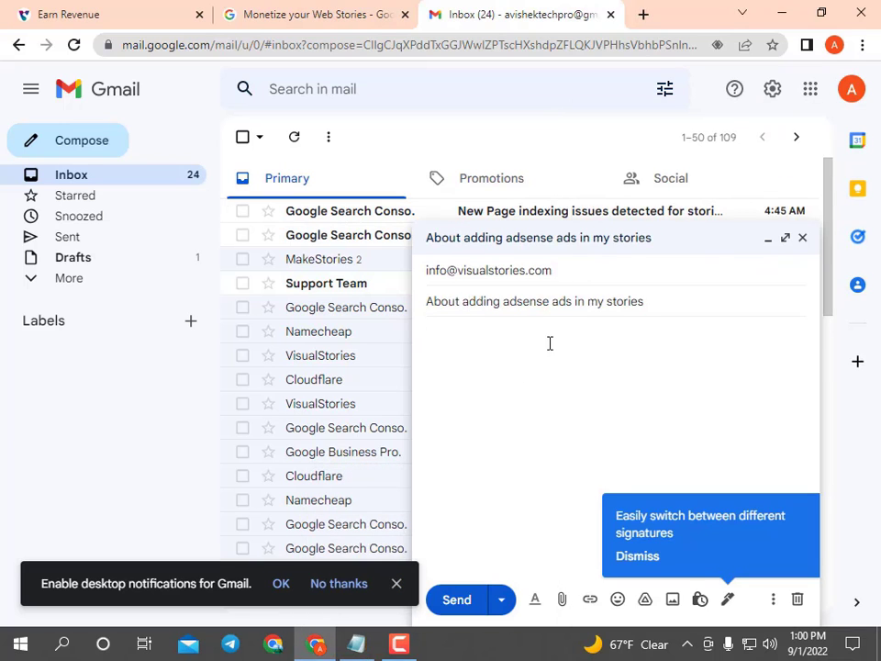
pyautogui.click(354, 643)
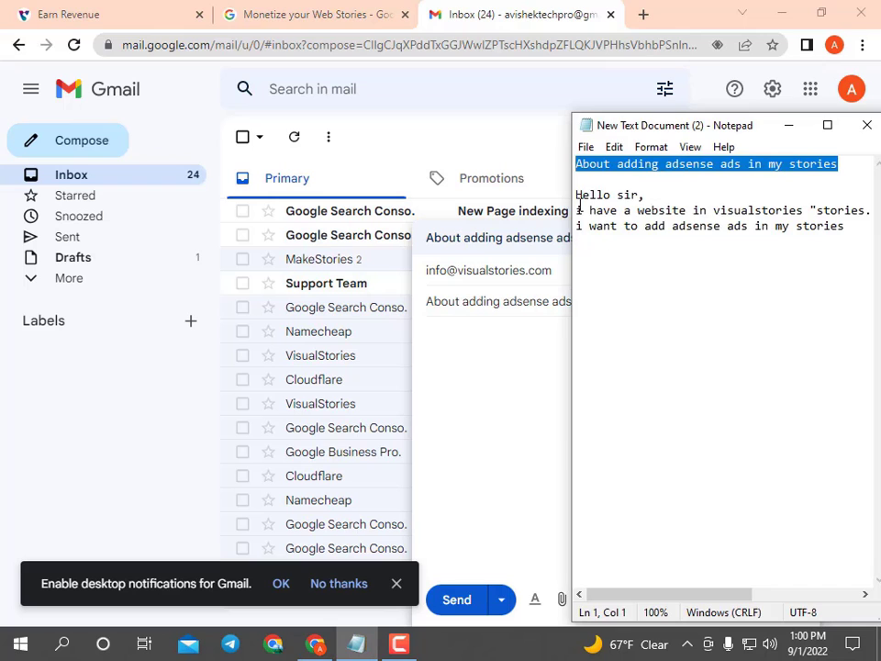
pyautogui.moveTo(576, 195); pyautogui.dragTo(597, 245)
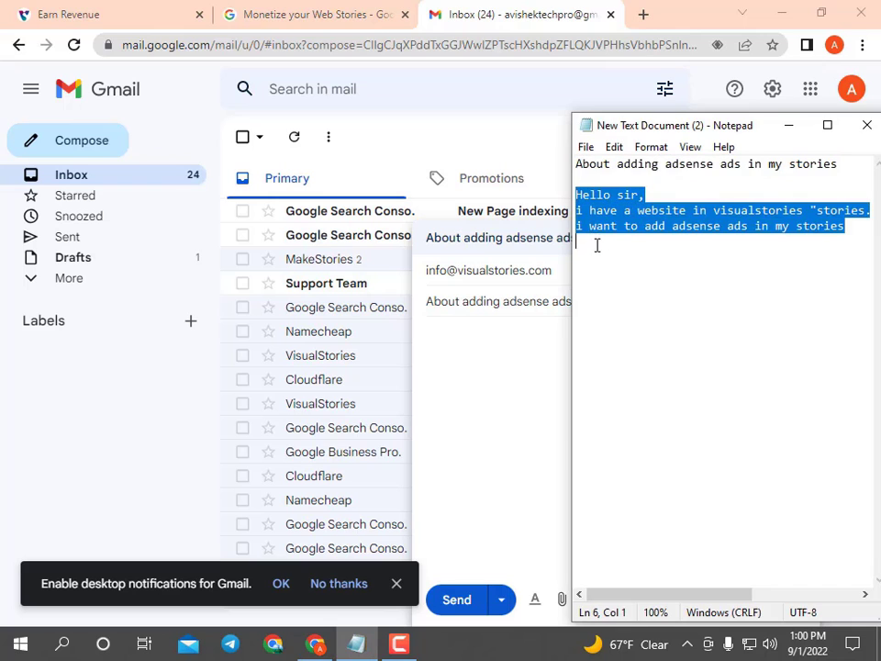
pyautogui.click(459, 335)
pyautogui.write('Hello sir, i have a website in visualstories "stories.avishektechpro.com" i want to add adsense ads in my stories')
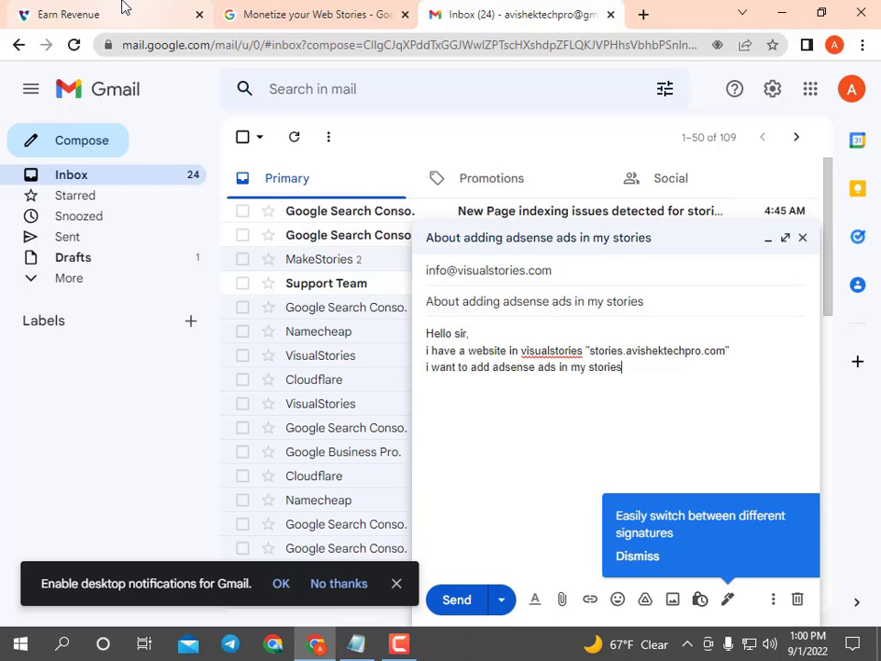
# - Return to the Earn Revenue page, close the contact options and review the required data-ad-client and data-ad-slot values
pyautogui.click(124, 11)
pyautogui.click(448, 470)
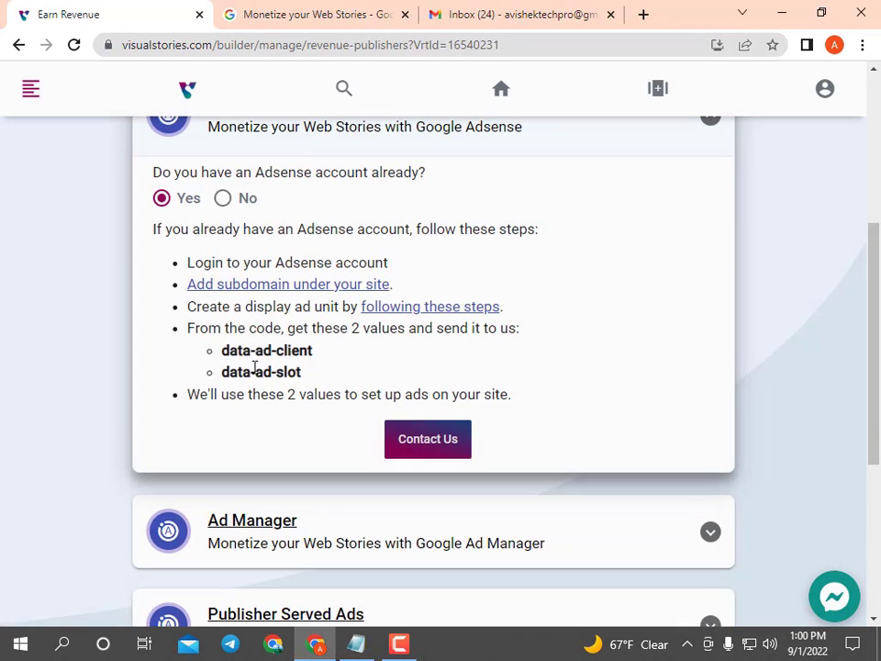
pyautogui.moveTo(222, 352); pyautogui.dragTo(316, 362)
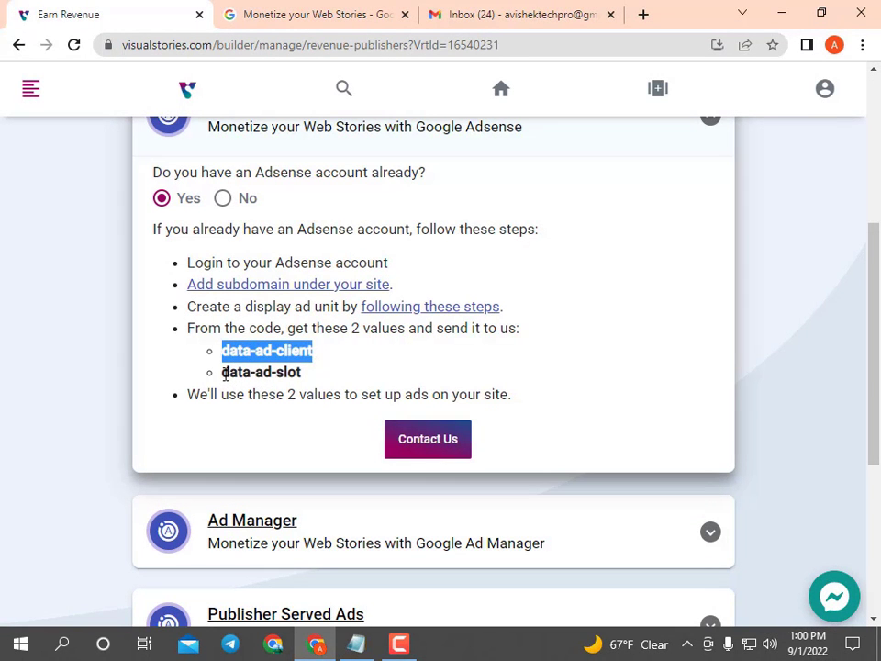
pyautogui.moveTo(223, 372); pyautogui.dragTo(305, 377)
pyautogui.click(312, 373)
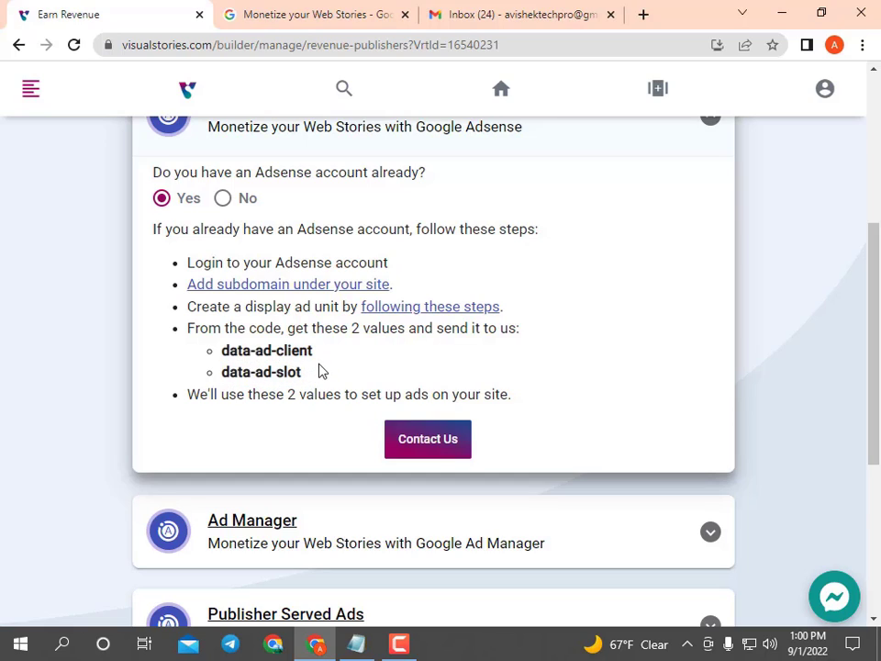
# - Minimize the browser and Notepad, and open Google AdSense in the Chrome profile that holds the AdSense account
pyautogui.click(782, 13)
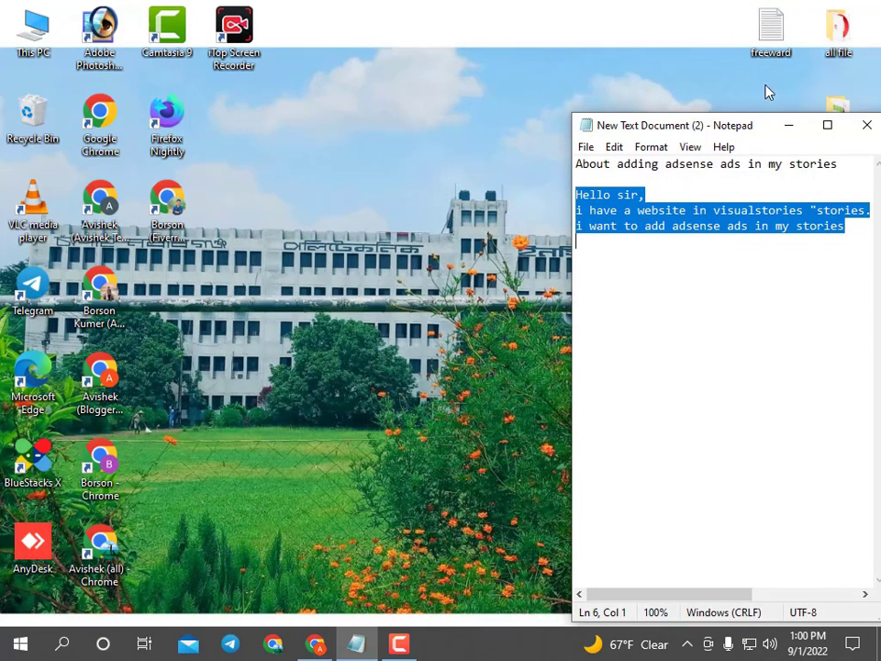
pyautogui.click(786, 125)
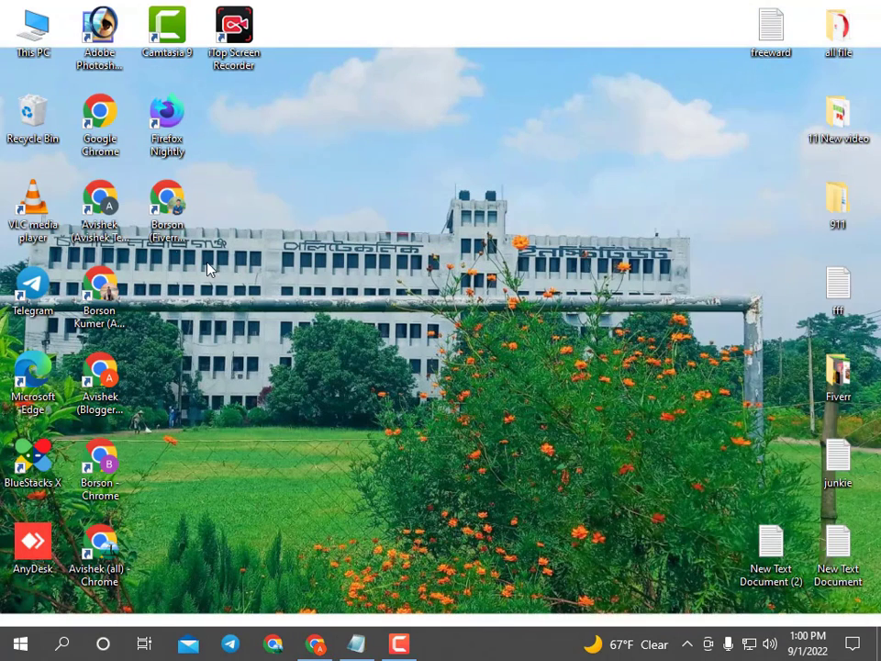
pyautogui.doubleClick(107, 296)
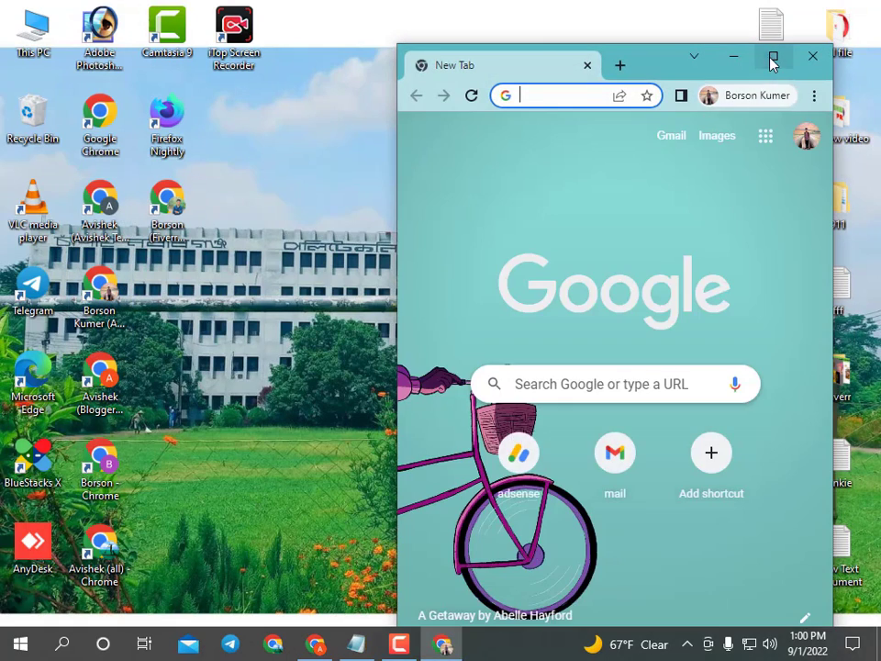
pyautogui.click(773, 56)
pyautogui.click(358, 401)
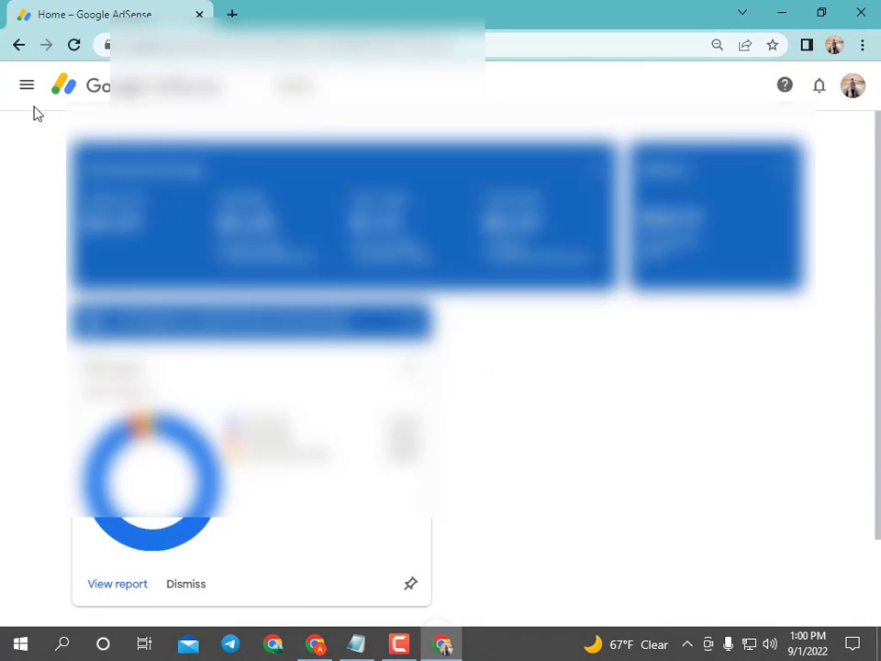
# - Open the AdSense Ads page and show the ad unit types available by ad unit
pyautogui.click(26, 85)
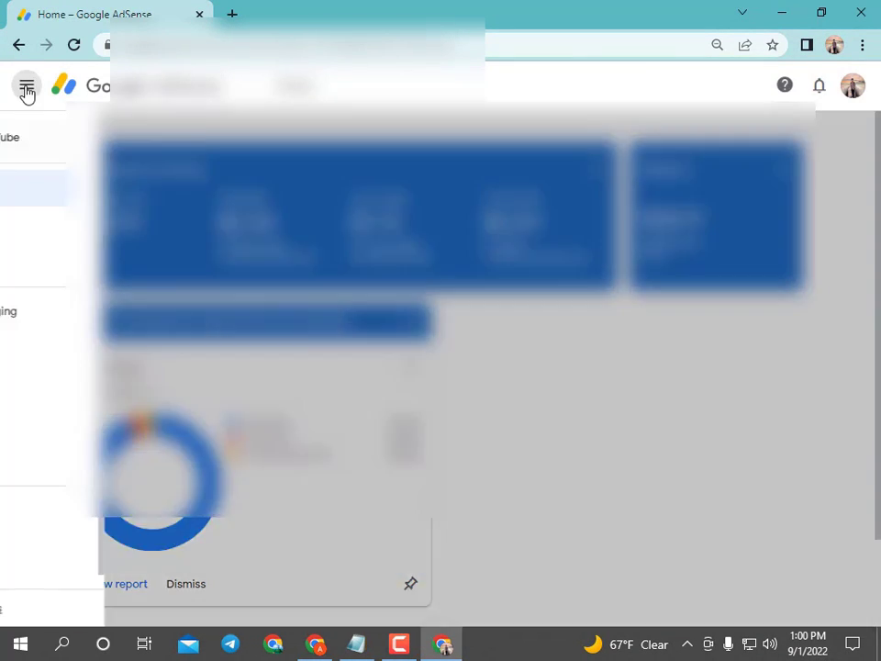
pyautogui.click(57, 234)
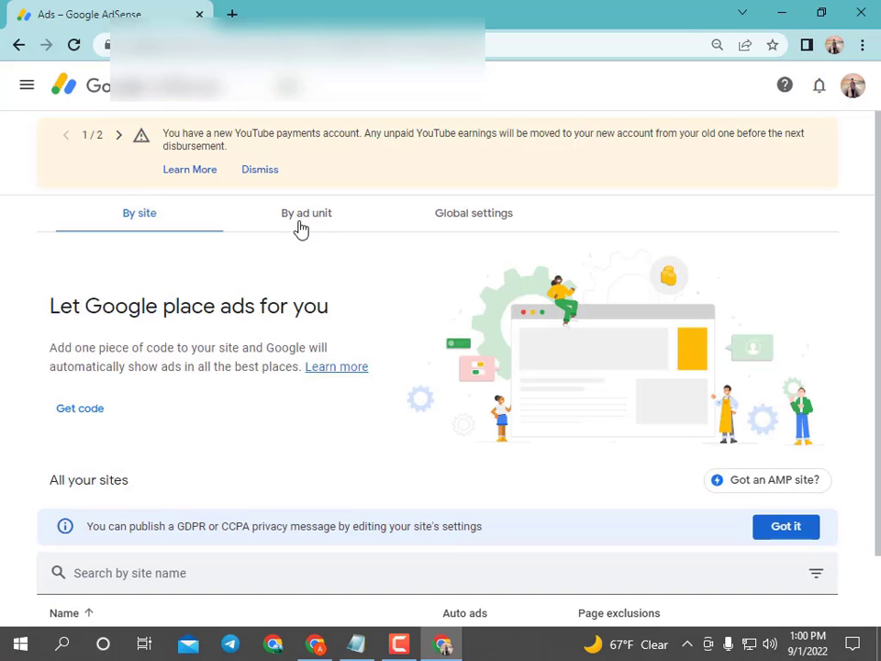
pyautogui.click(298, 218)
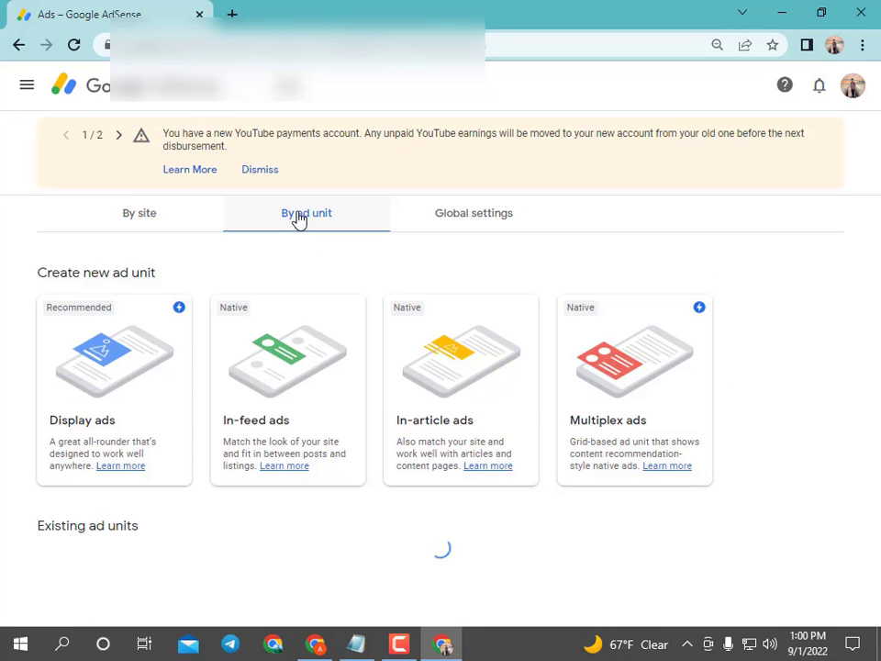
pyautogui.scroll(-2, 305, 236)
pyautogui.scroll(2, 304, 238)
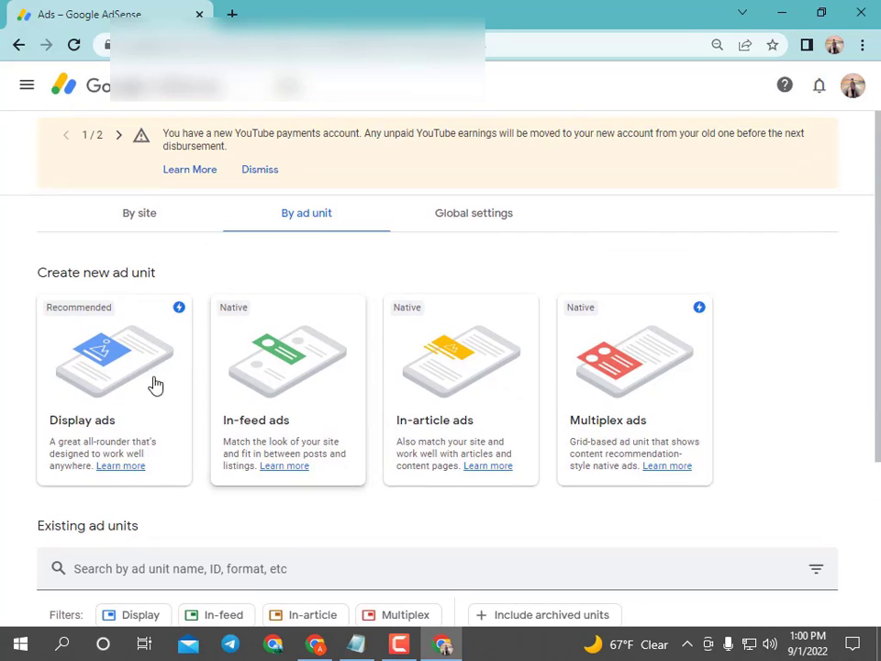
# - Start a new Display ads unit and preview it in horizontal, vertical and square shapes, ending on Square
pyautogui.click(152, 384)
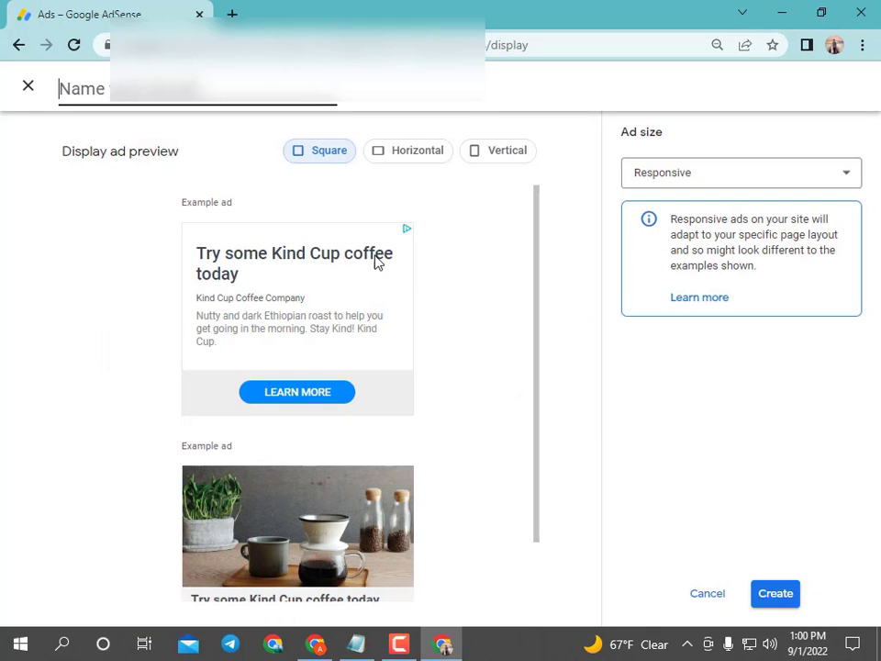
pyautogui.click(434, 170)
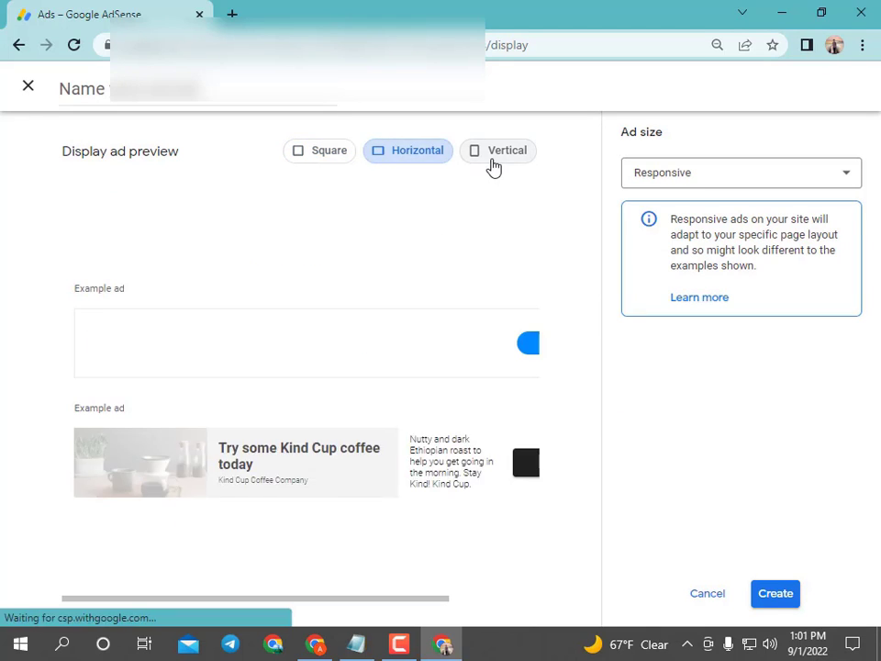
pyautogui.click(492, 167)
pyautogui.click(343, 158)
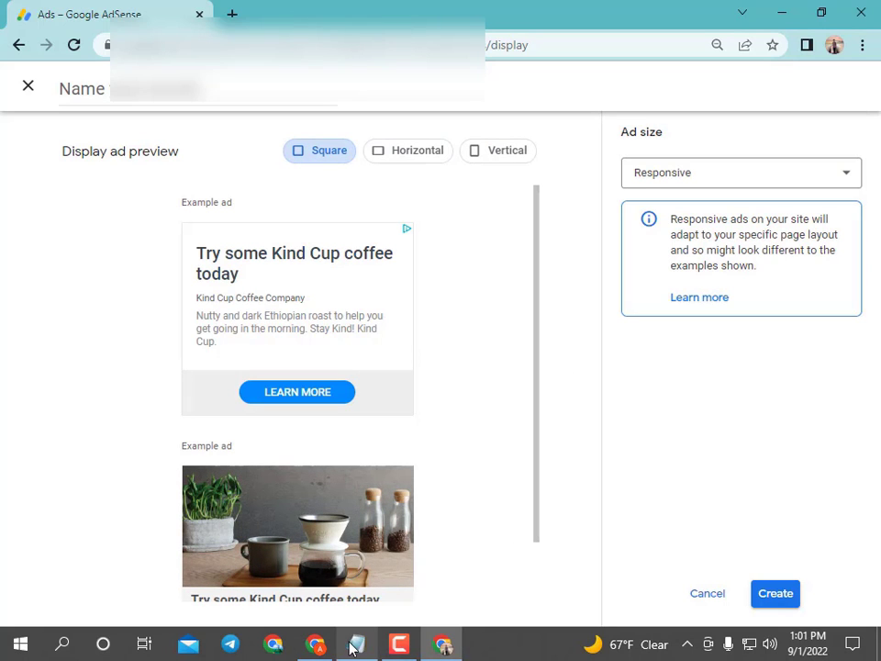
# - Open the linked AdSense Help steps for creating a display ad unit and review the instructions up to naming it
pyautogui.click(315, 645)
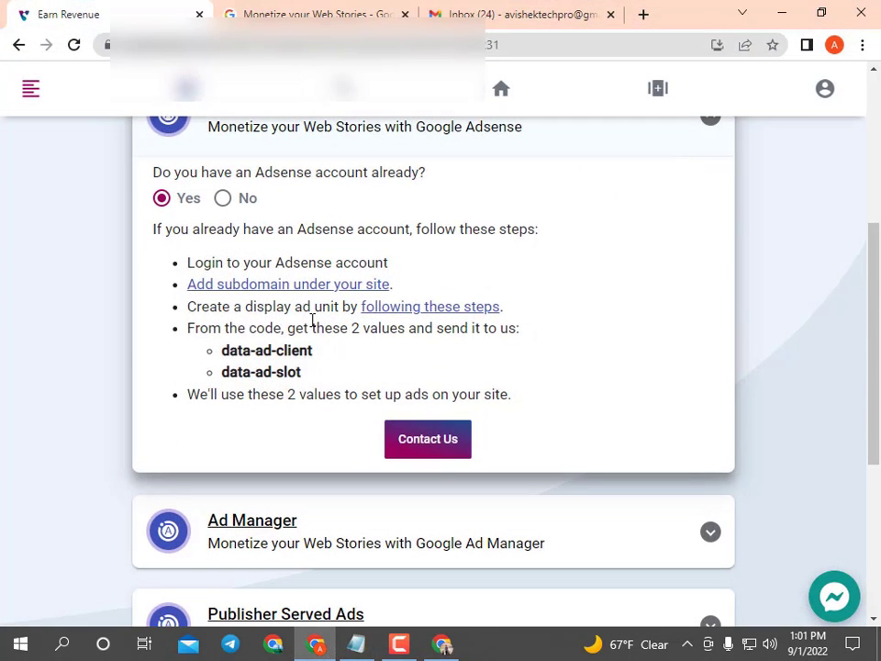
pyautogui.click(427, 306)
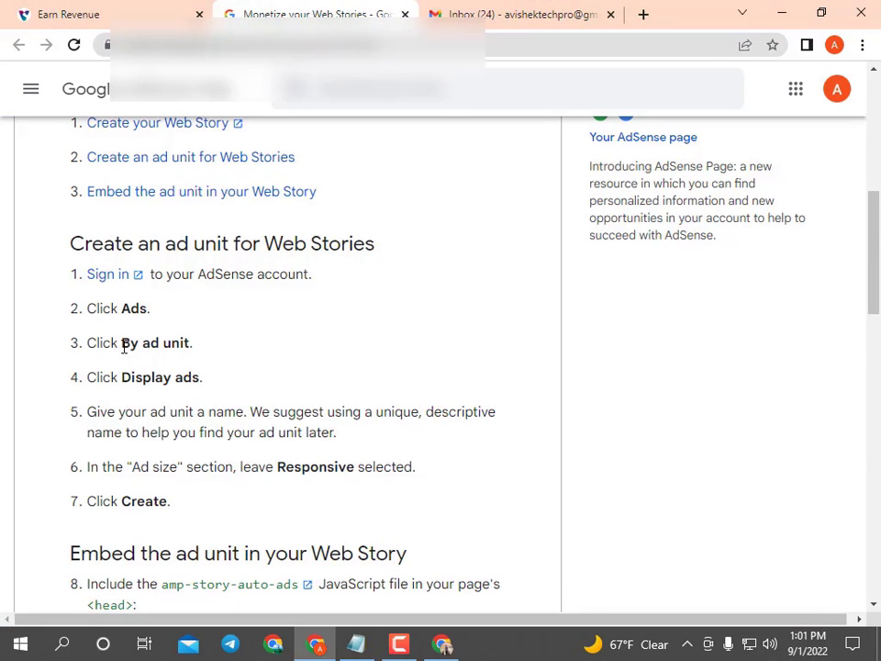
pyautogui.moveTo(124, 346); pyautogui.dragTo(193, 344)
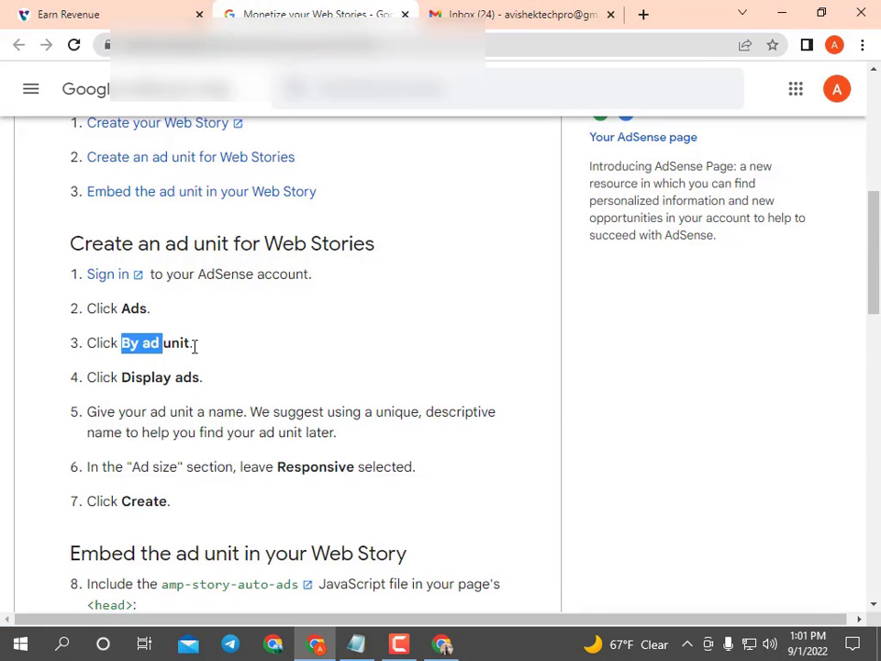
pyautogui.moveTo(132, 377); pyautogui.dragTo(491, 415)
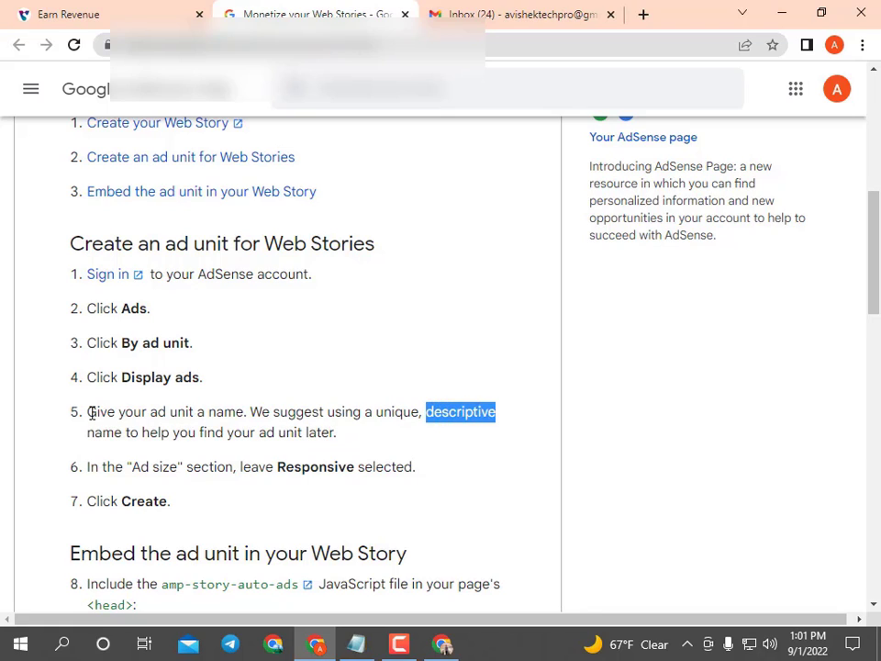
pyautogui.moveTo(88, 412); pyautogui.dragTo(386, 432)
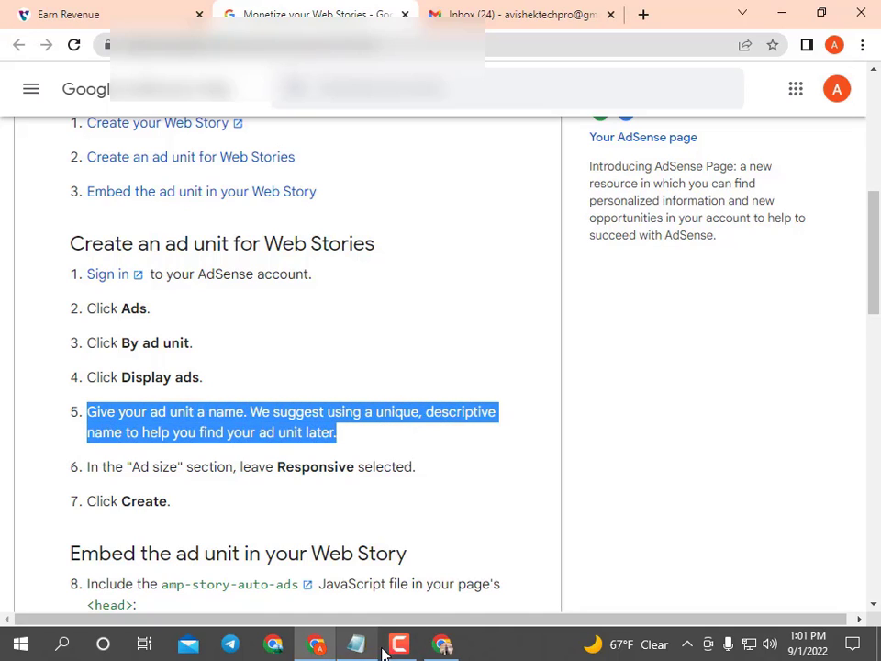
# - Compare the new ad unit's name and ad size settings in AdSense with steps 5 and 6 of the help article
pyautogui.click(444, 647)
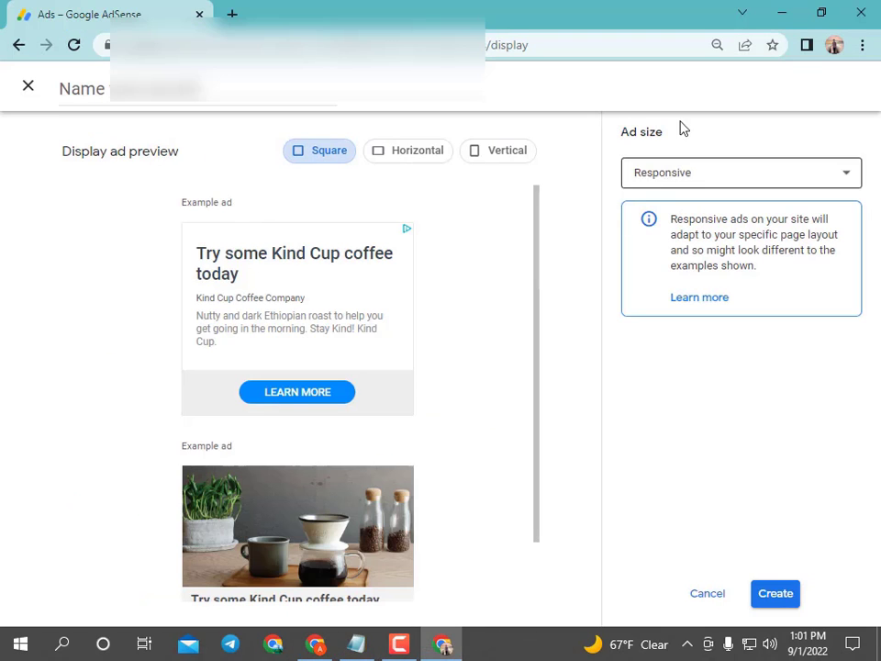
pyautogui.click(781, 15)
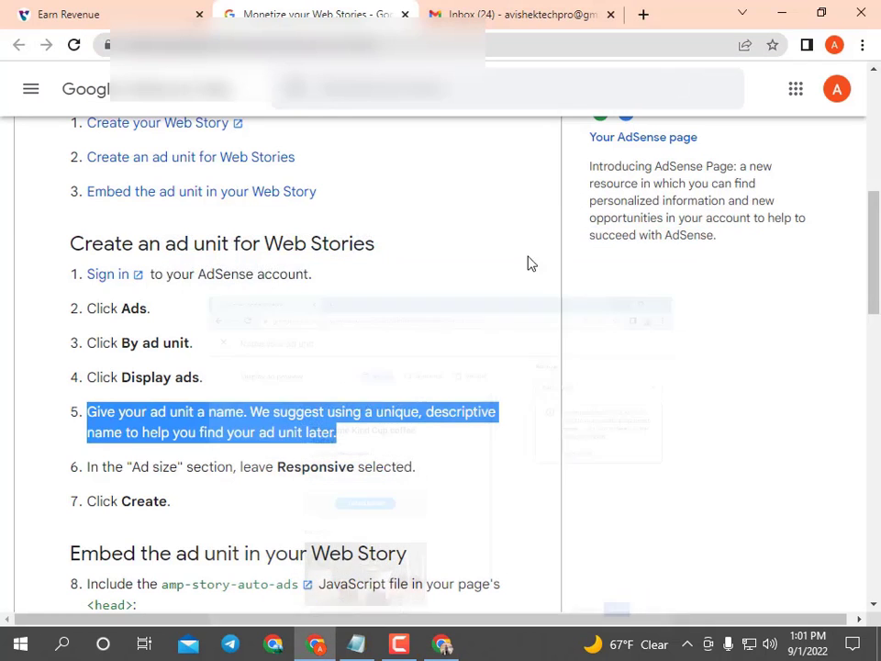
pyautogui.click(378, 438)
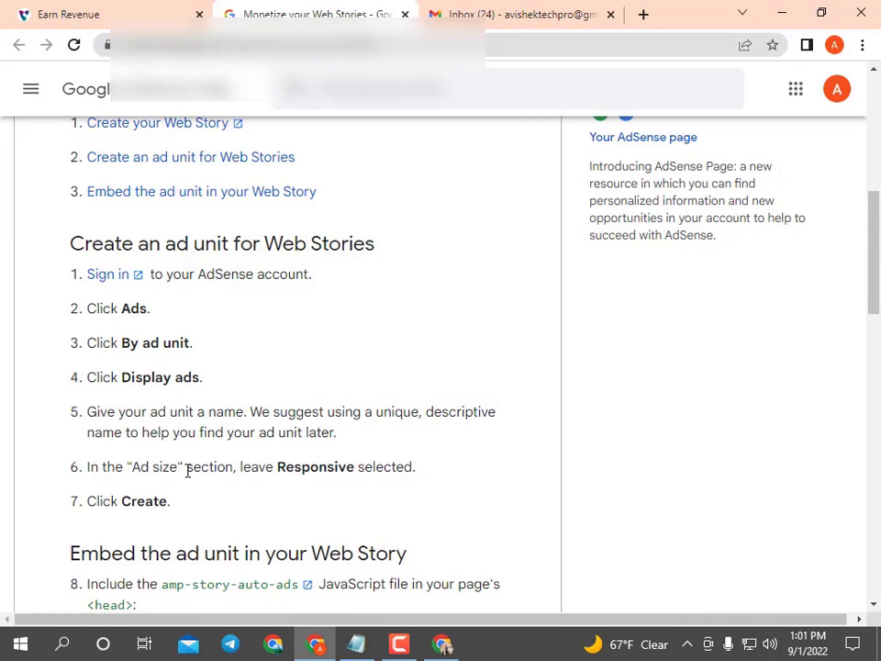
pyautogui.moveTo(188, 470); pyautogui.dragTo(229, 468)
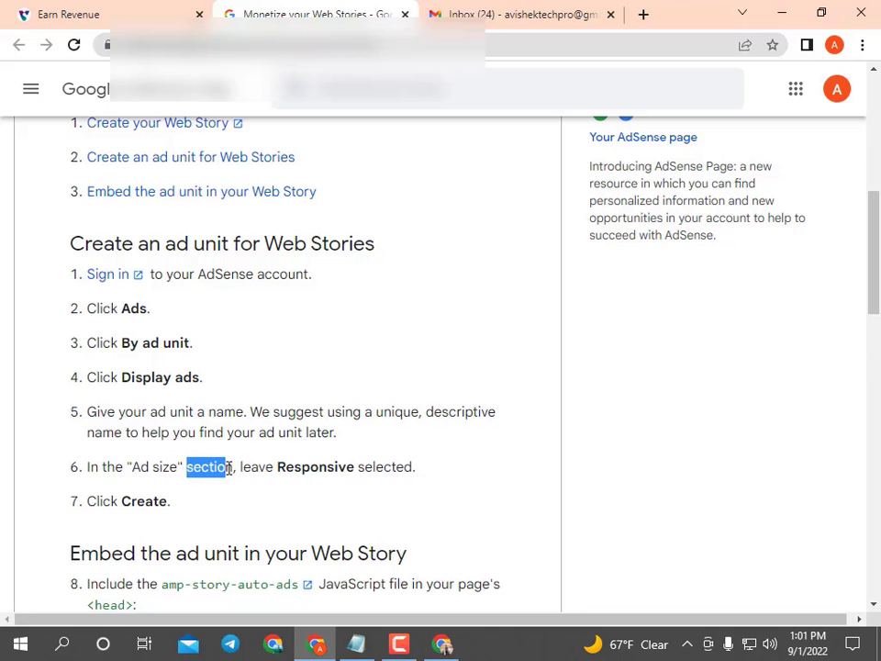
pyautogui.click(458, 643)
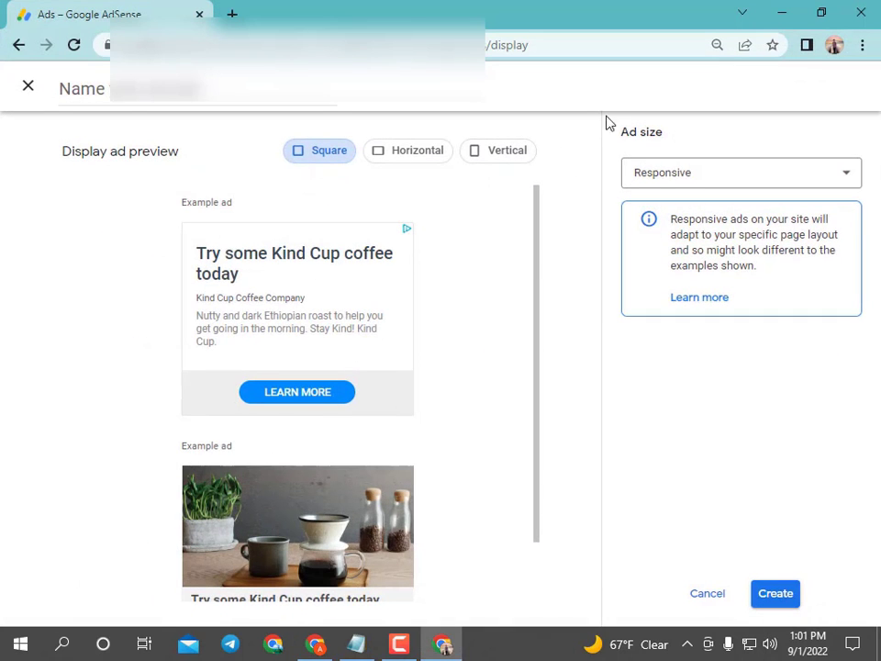
pyautogui.click(782, 13)
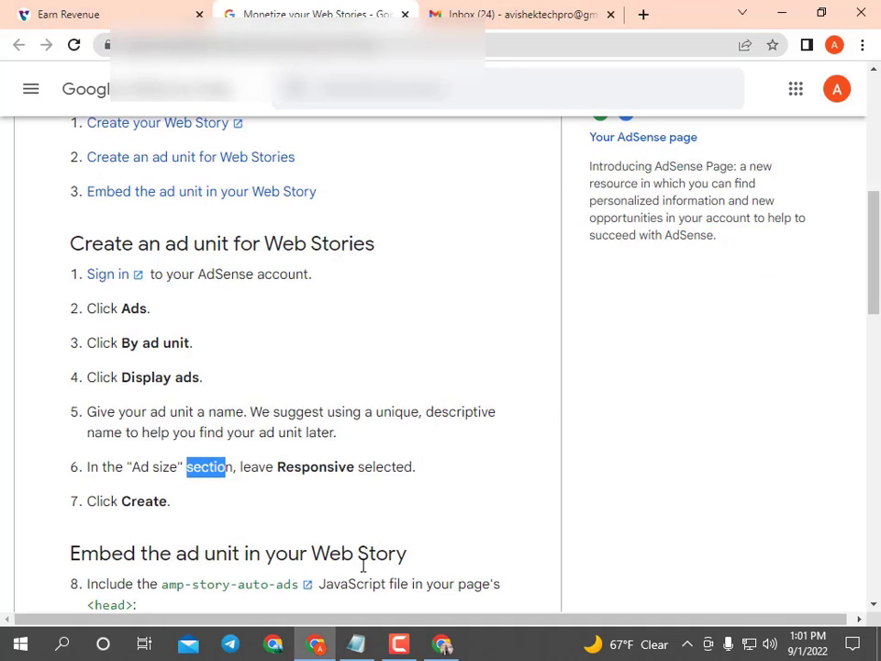
# - Keep the ad size Responsive, name the display ad unit "Stories" and create it
pyautogui.hotkey('alt', 'Tab')
pyautogui.click(724, 180)
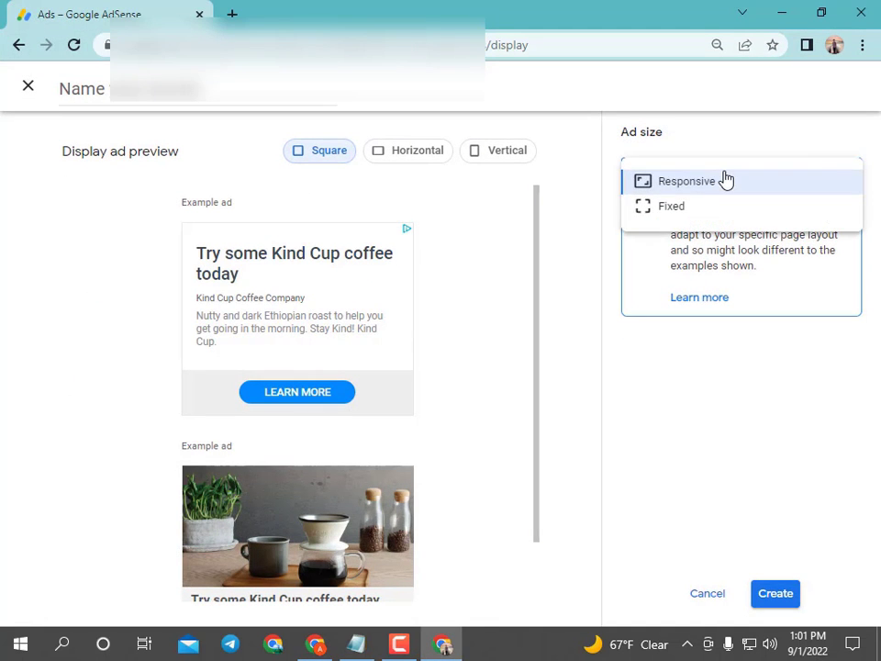
pyautogui.click(492, 258)
pyautogui.click(134, 91)
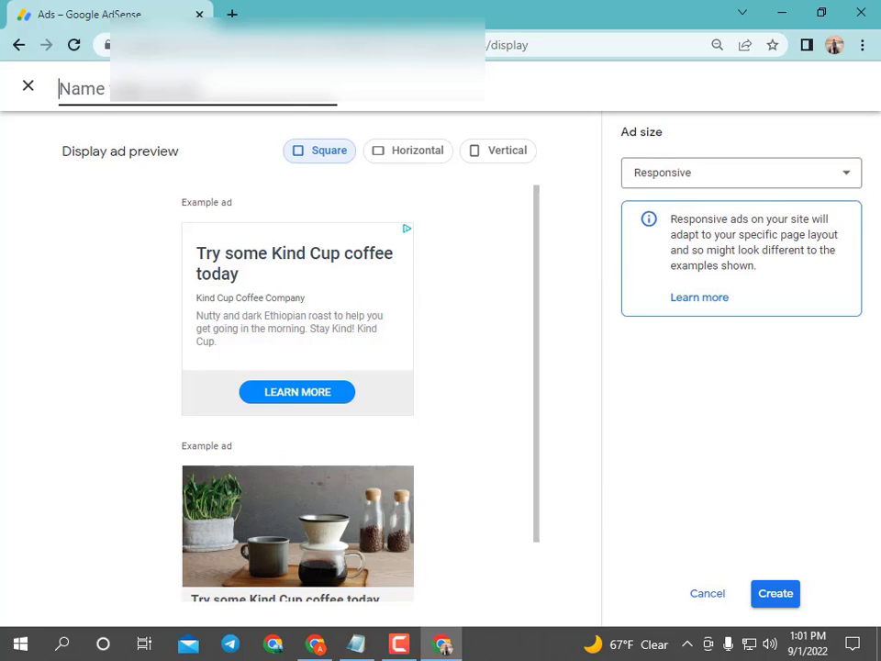
pyautogui.write('S')
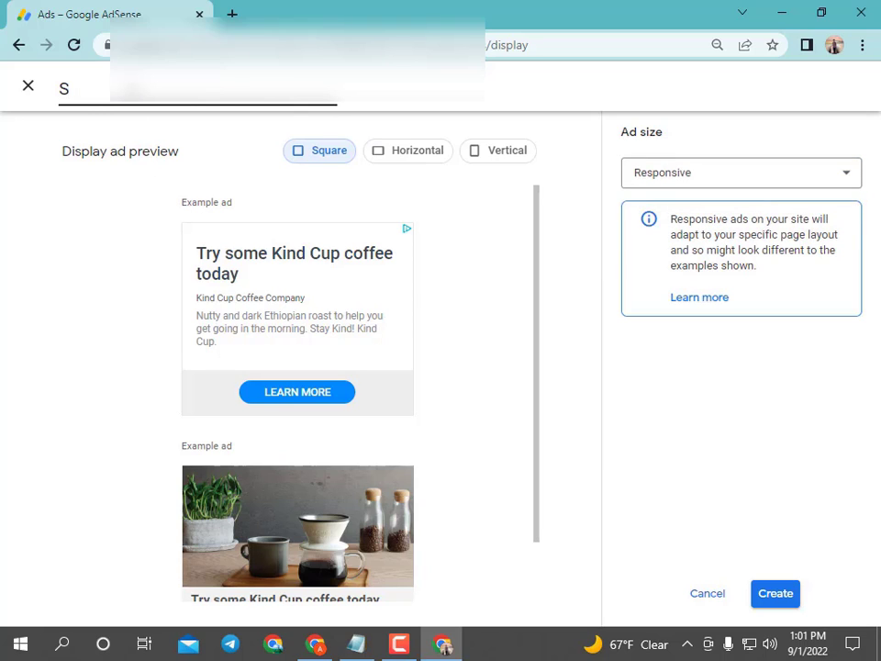
pyautogui.write('tories')
pyautogui.click(783, 597)
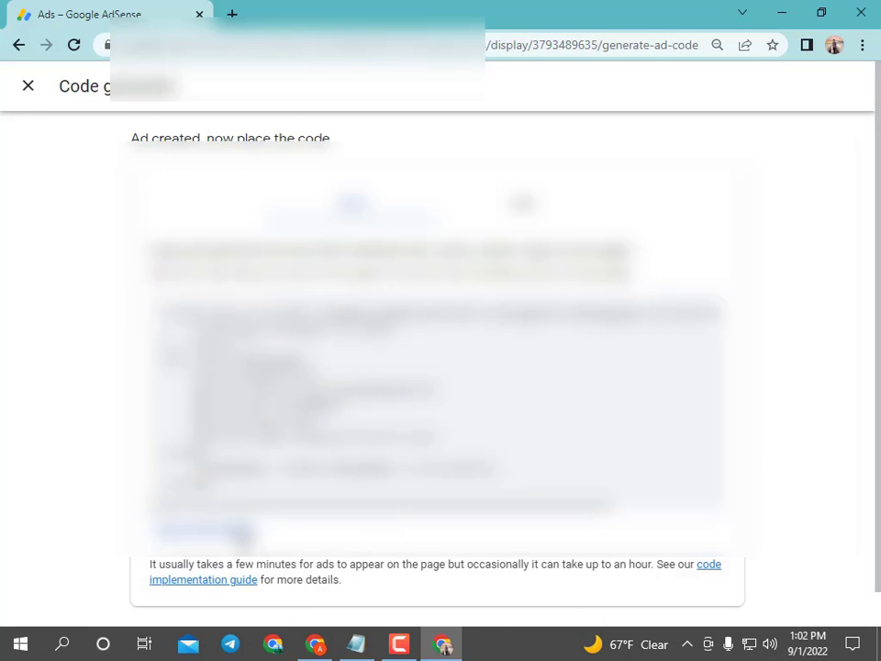
# - Copy the generated ad code snippet, finish the ad unit and check the list of existing ad units
pyautogui.click(204, 530)
pyautogui.scroll(-1, 670, 593)
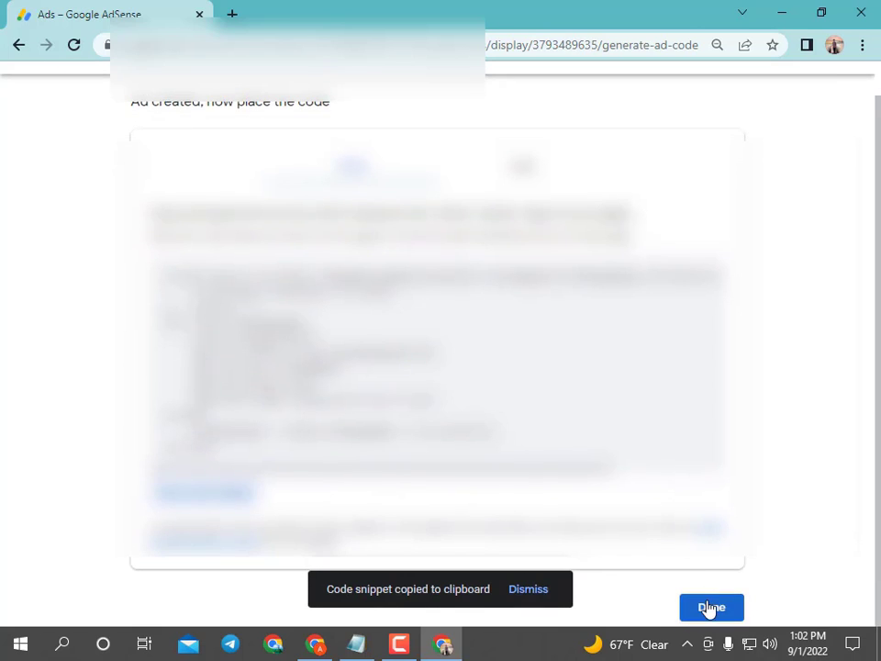
pyautogui.click(709, 606)
pyautogui.scroll(-3, 507, 322)
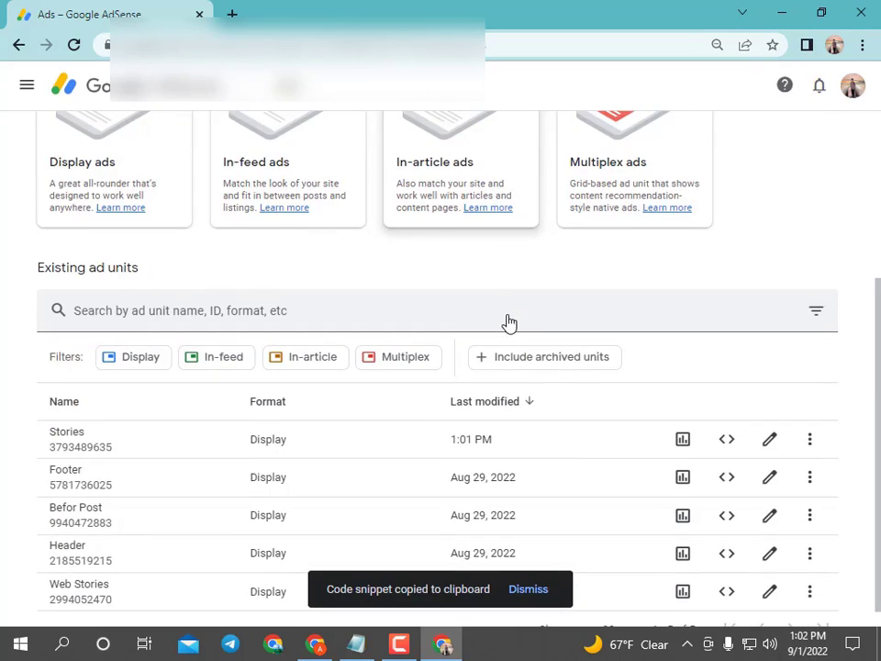
pyautogui.scroll(3, 508, 317)
# - Paste the ad code below the draft message in Notepad, keeping the message text, and maximize the Notepad window
pyautogui.click(356, 644)
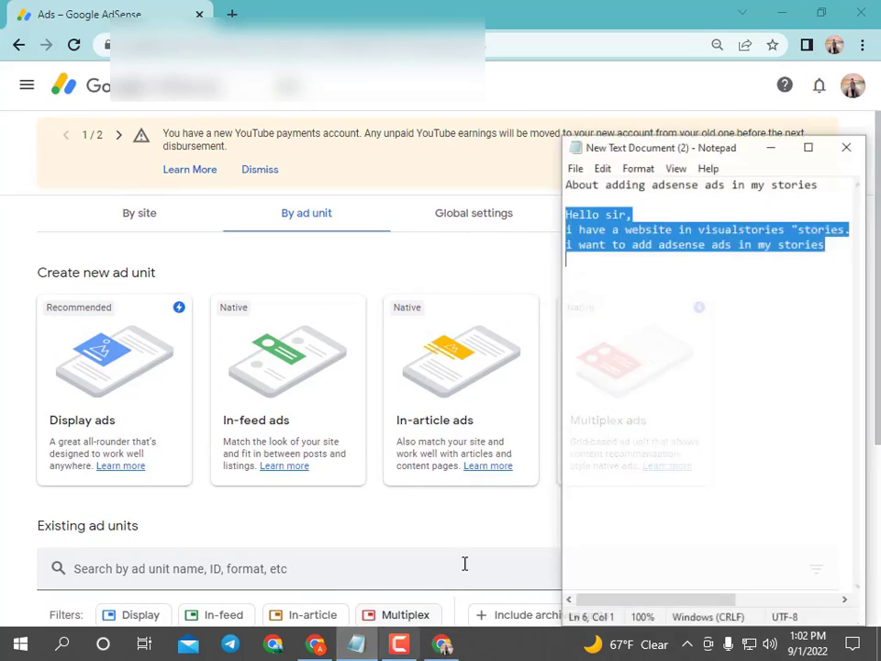
pyautogui.press('Return')
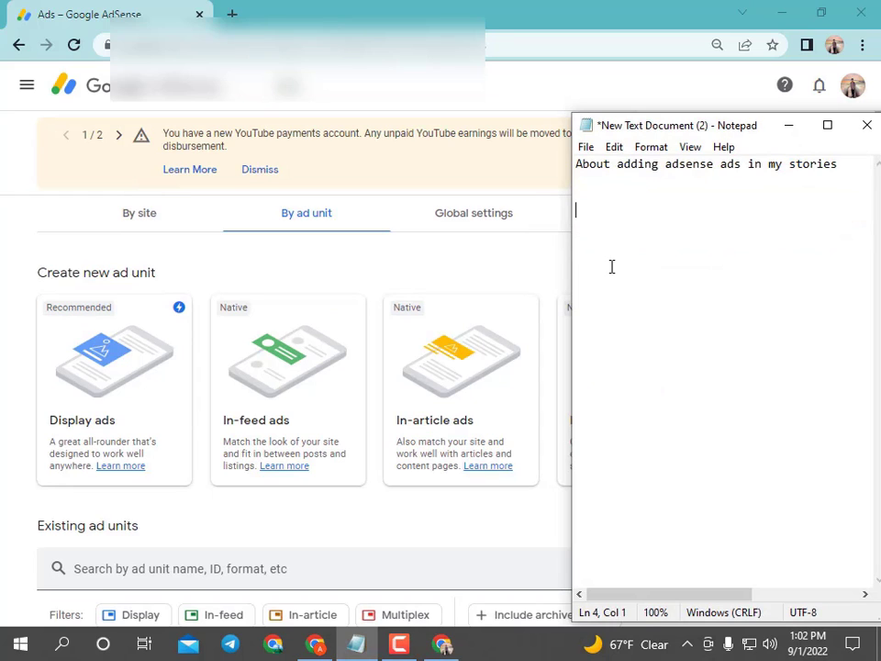
pyautogui.hotkey('ctrl', 'z')
pyautogui.click(610, 264)
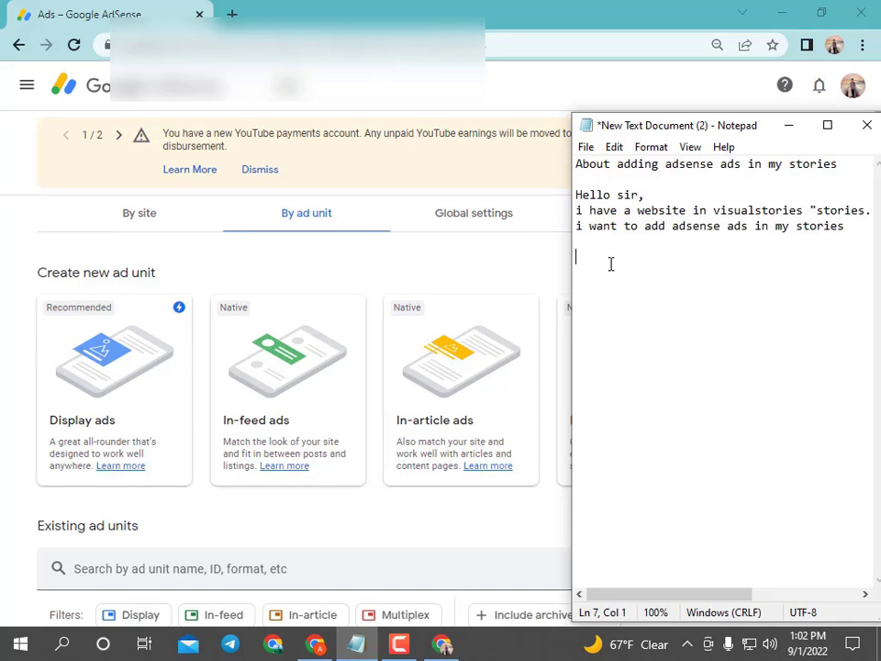
pyautogui.hotkey('ctrl', 'v')
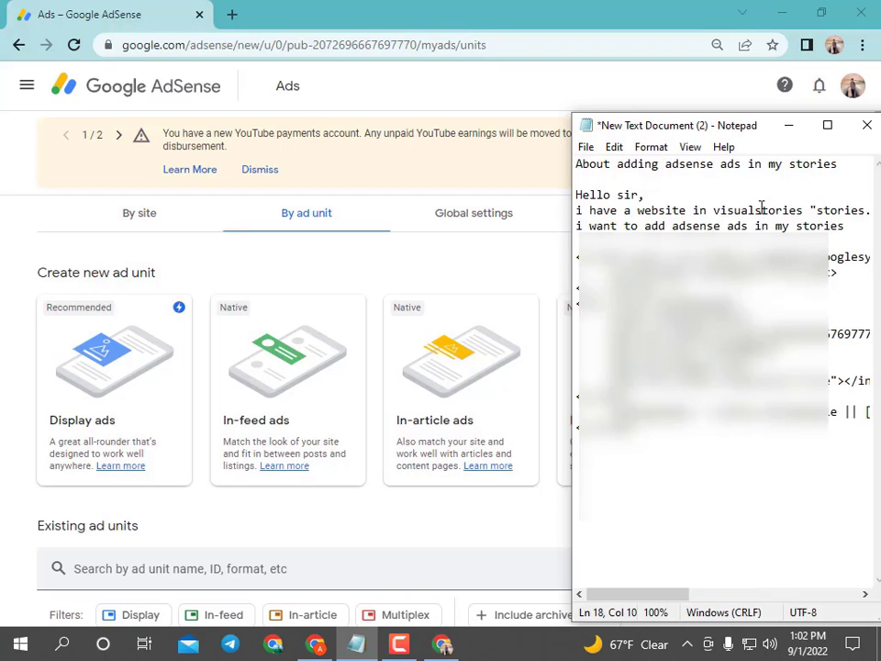
pyautogui.click(827, 125)
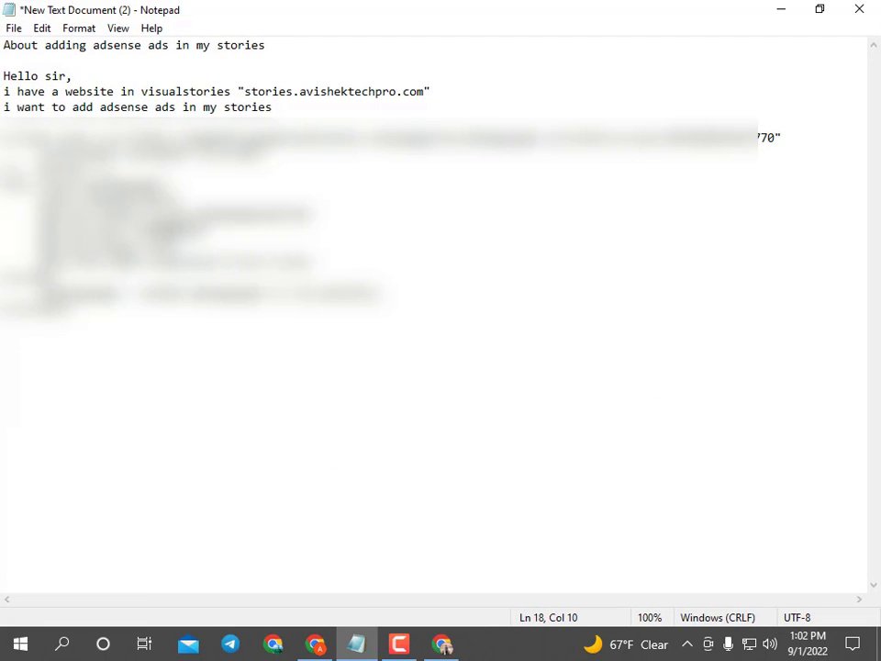
# - Copy the data-ad-client line from the Notepad ad code into the Gmail message below the request text
pyautogui.moveTo(149, 215); pyautogui.dragTo(37, 215)
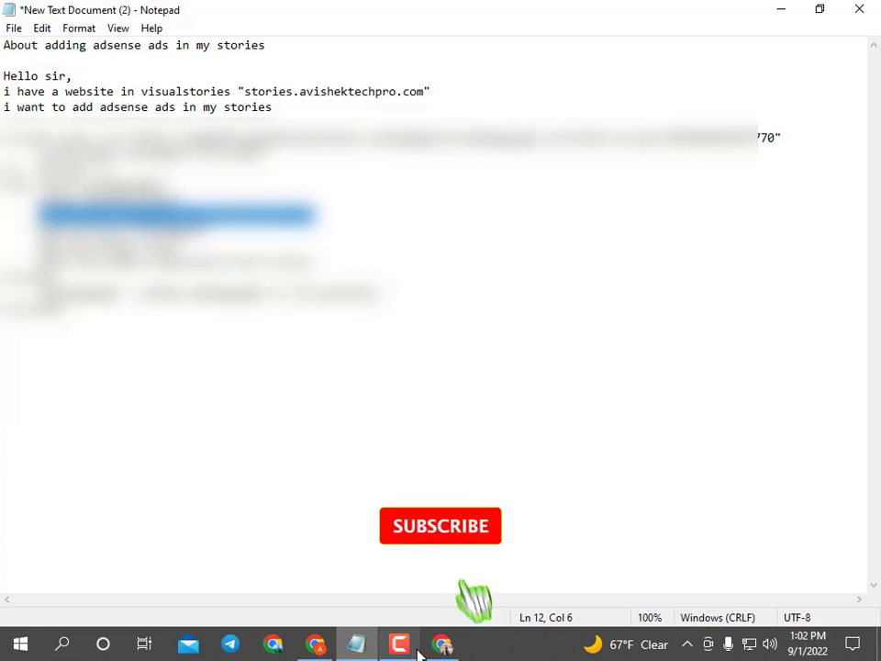
pyautogui.click(315, 644)
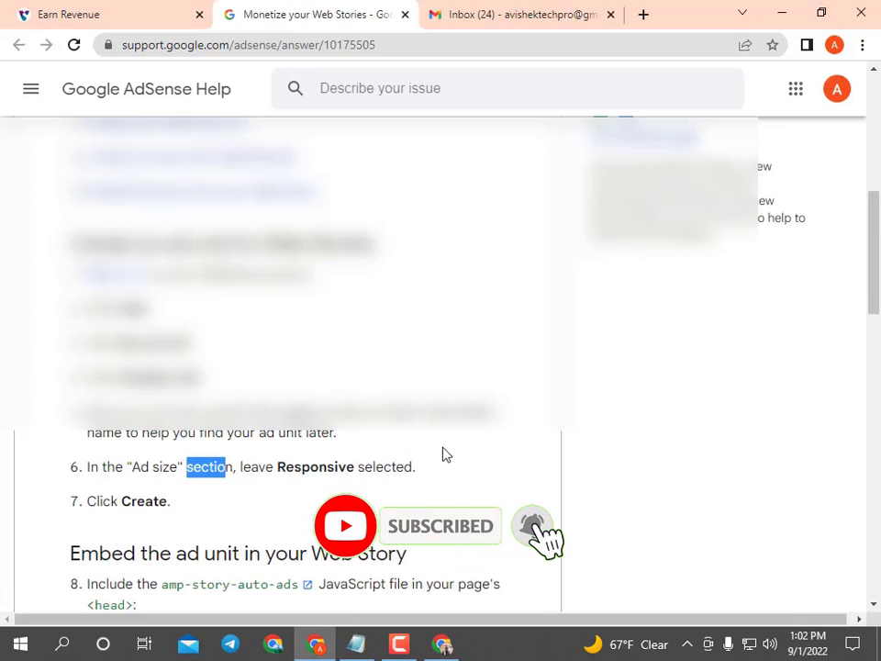
pyautogui.click(514, 15)
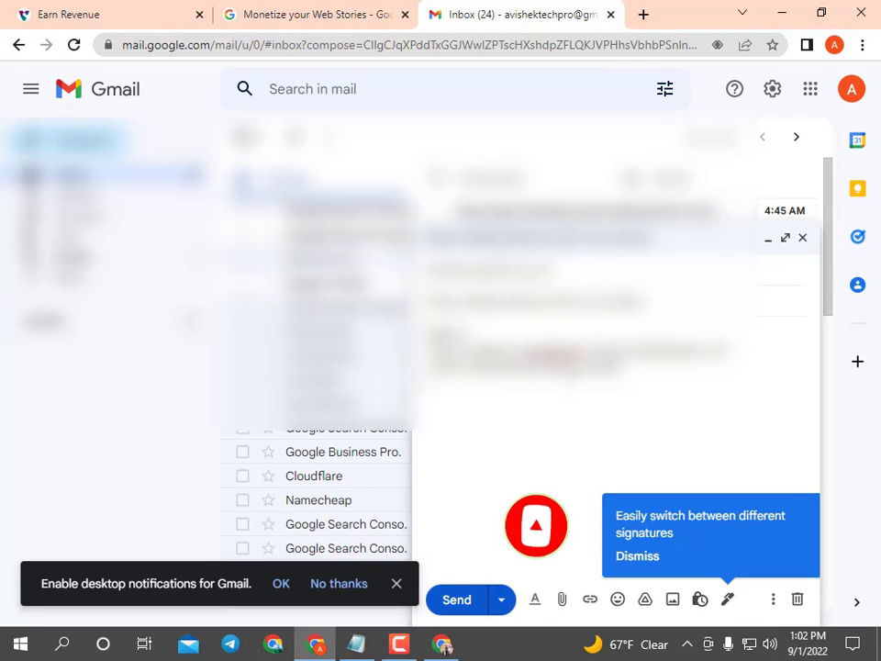
pyautogui.hotkey('ctrl', 'v')
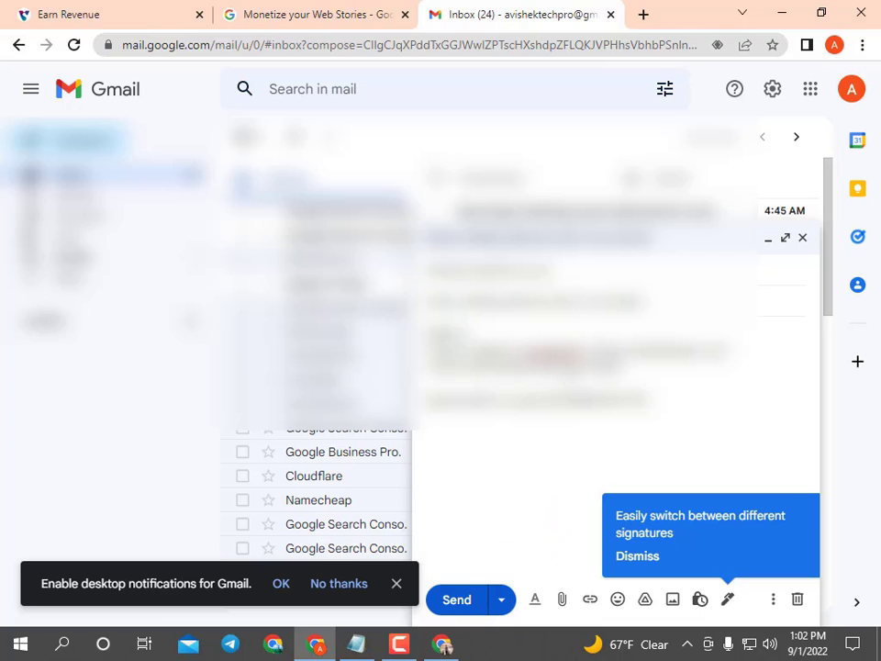
# - Copy the data-ad-slot line from the Notepad ad code into the Gmail message under the data-ad-client line
pyautogui.click(442, 645)
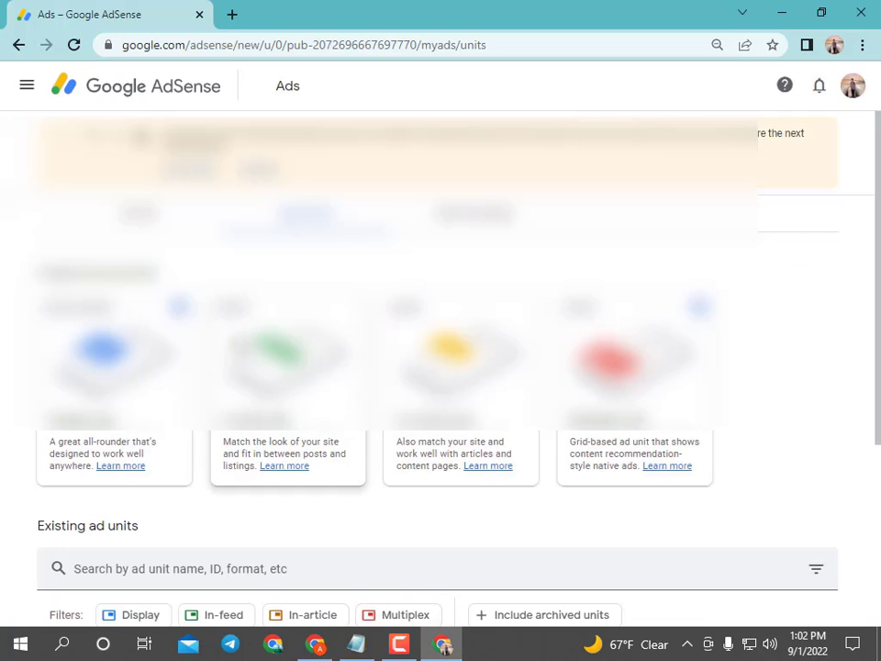
pyautogui.click(357, 644)
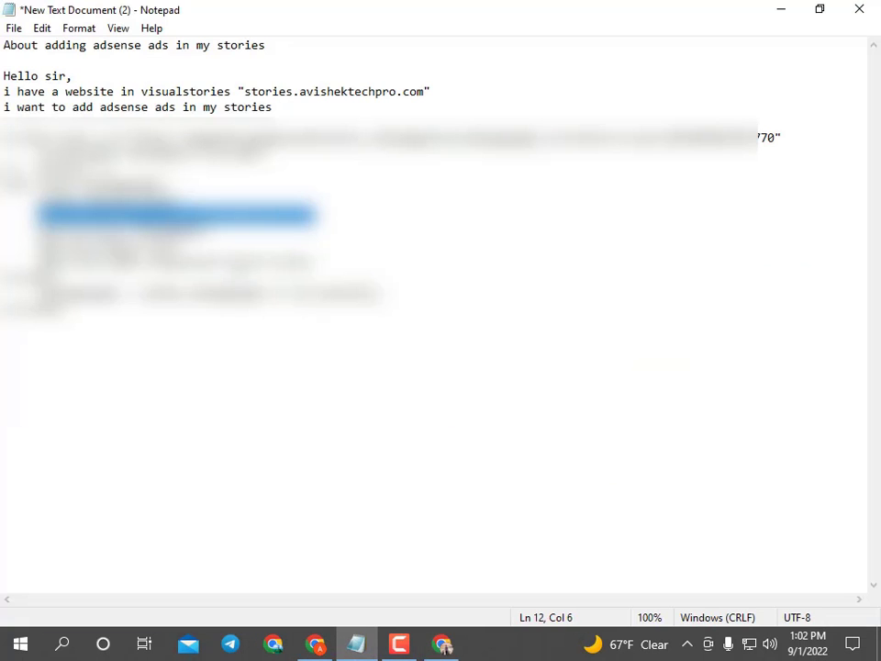
pyautogui.moveTo(212, 230); pyautogui.dragTo(38, 231)
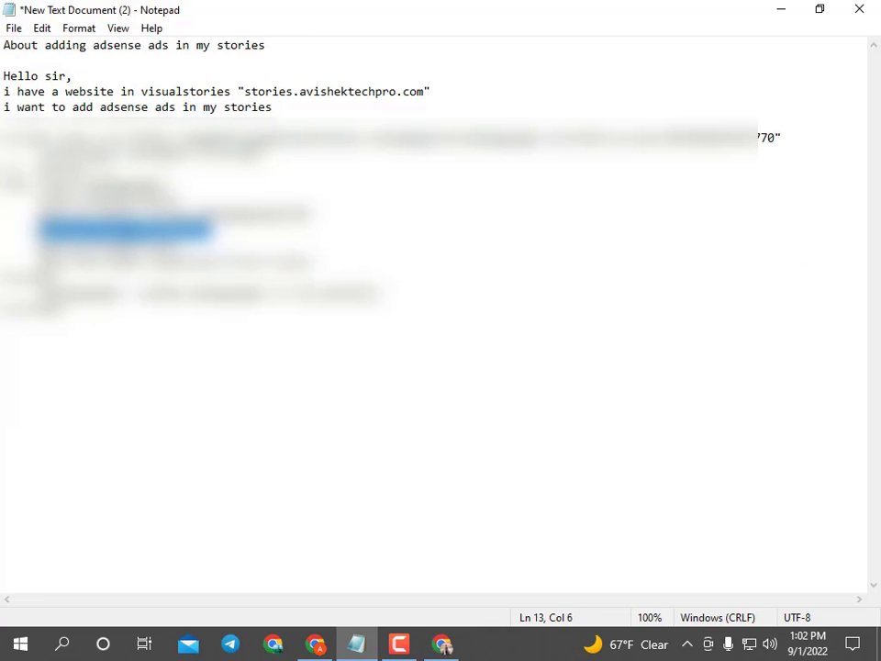
pyautogui.click(778, 8)
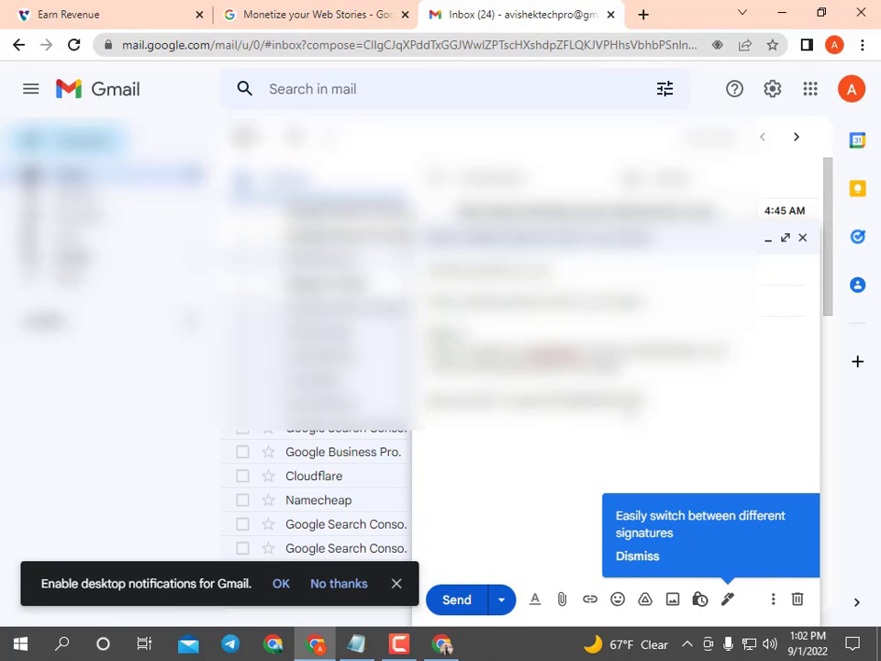
pyautogui.hotkey('ctrl', 'v')
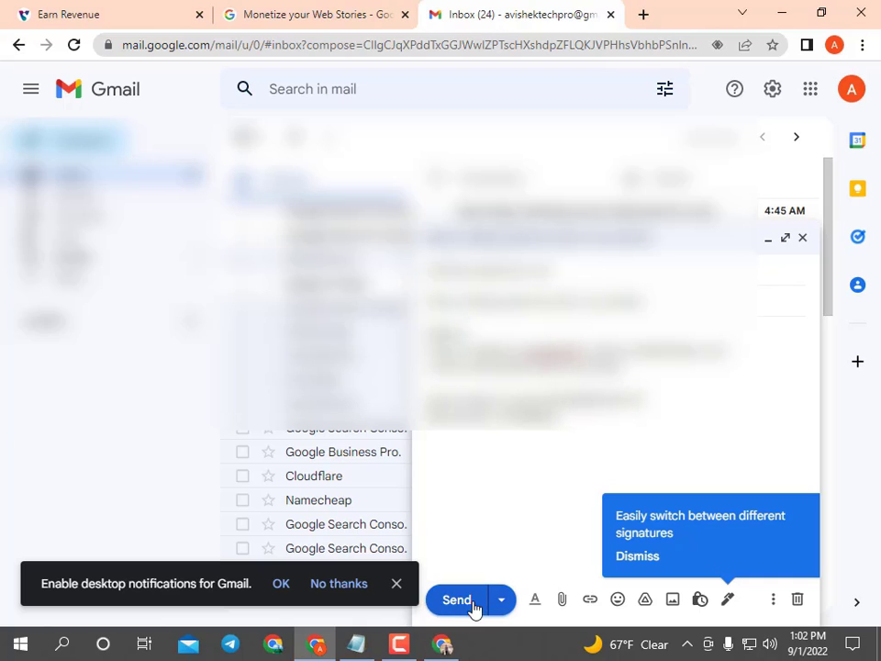
# - Review the AdSense Help instructions for embedding the ad unit in a Web Story, including the data-ad-client and data-ad-slot placeholders
pyautogui.click(232, 11)
pyautogui.scroll(-3, 291, 334)
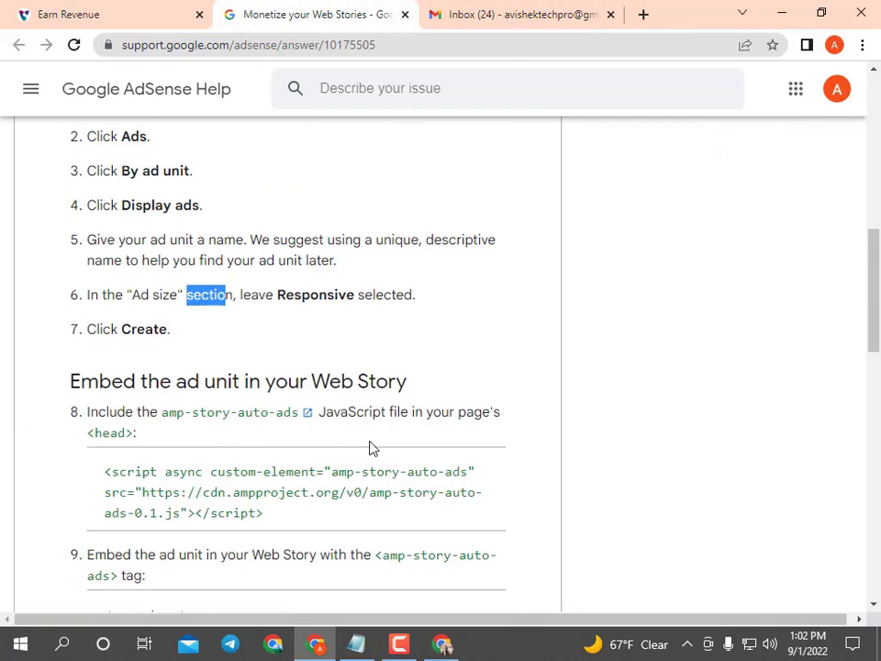
pyautogui.scroll(-1, 368, 449)
pyautogui.scroll(-2, 228, 515)
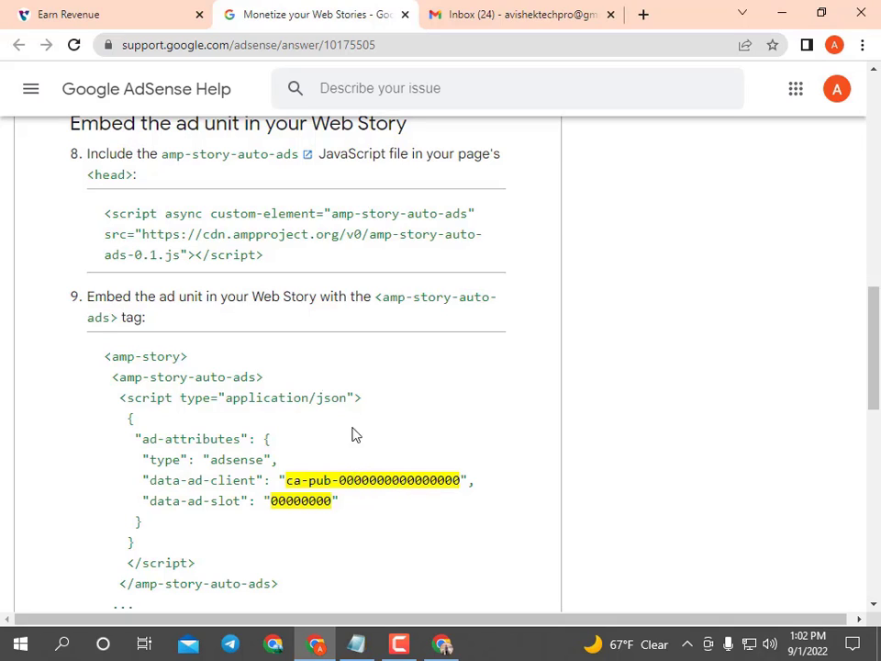
pyautogui.scroll(2, 333, 342)
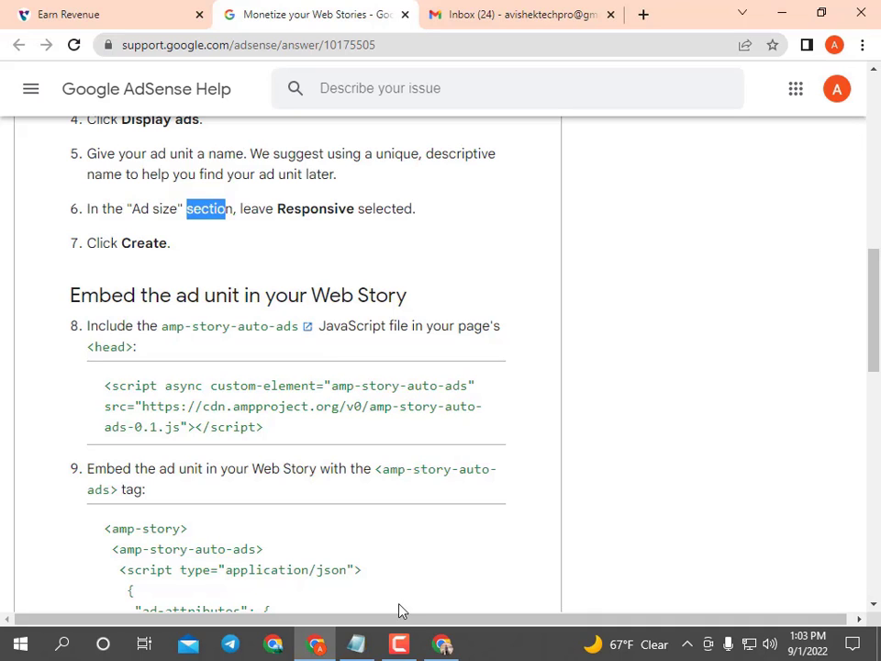
pyautogui.scroll(-5, 339, 331)
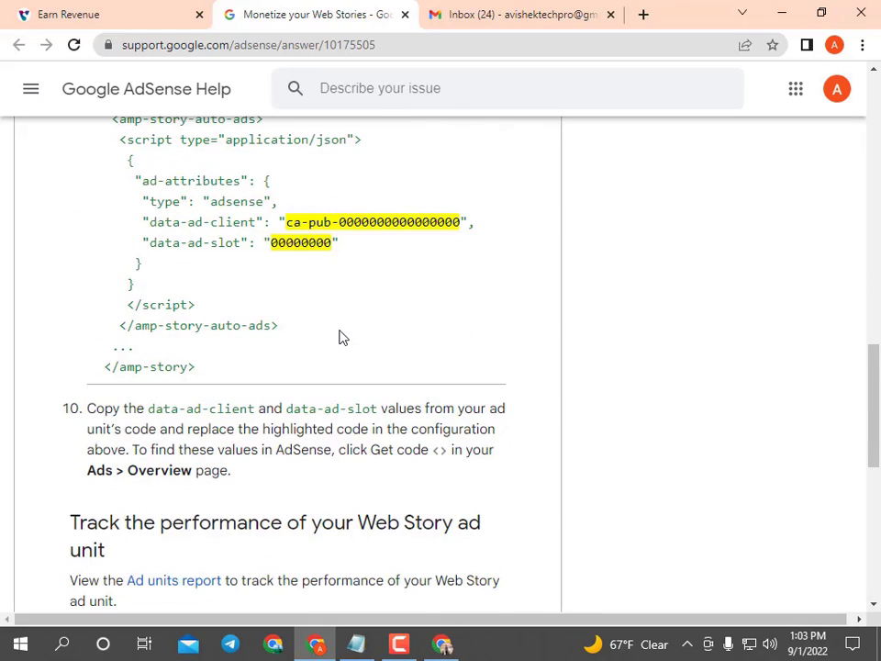
pyautogui.scroll(6, 303, 368)
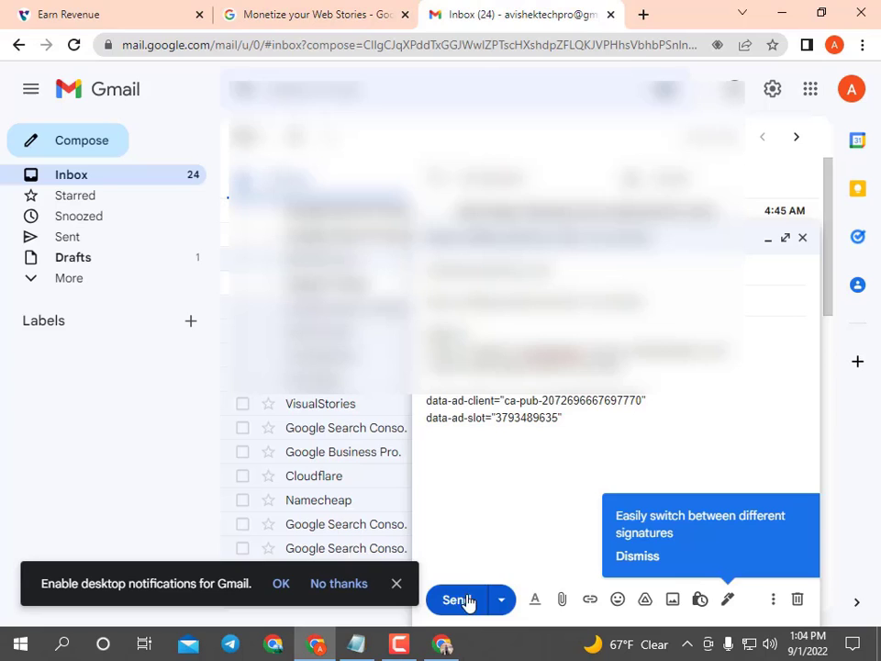
# - Send the Gmail message with the two ad values and check it in the sent mail
pyautogui.click(463, 600)
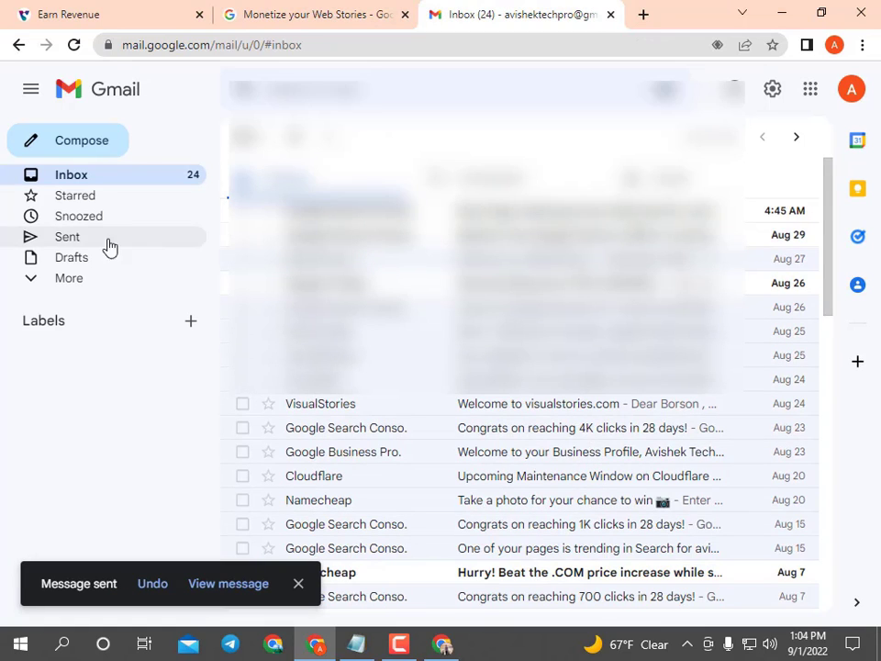
pyautogui.click(72, 280)
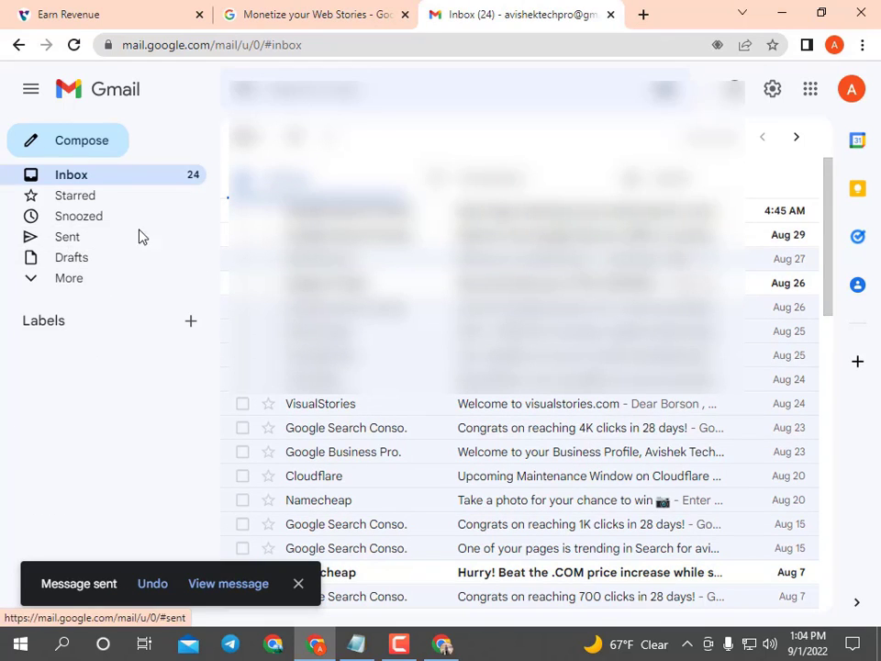
pyautogui.click(134, 238)
pyautogui.click(431, 214)
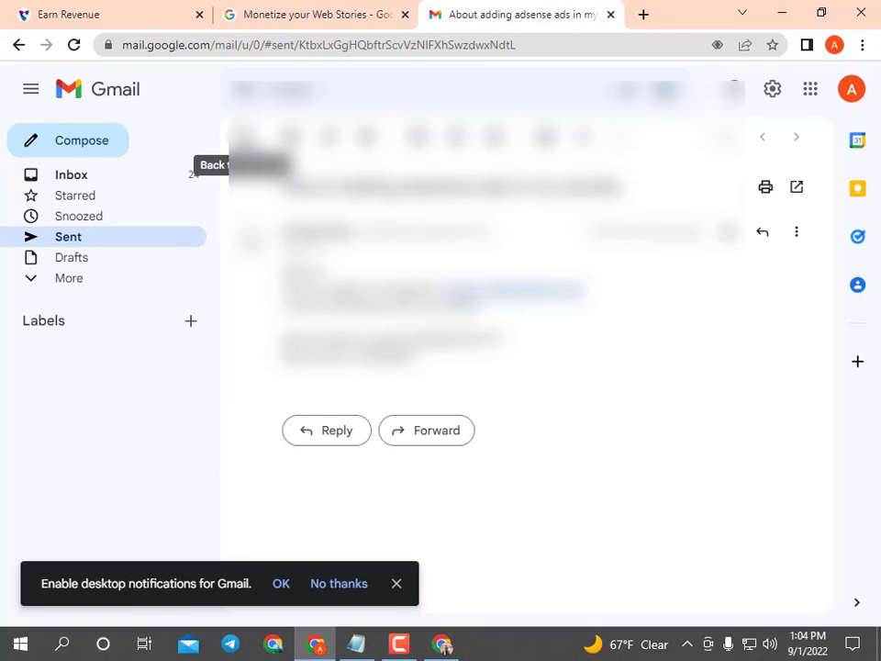
pyautogui.click(244, 136)
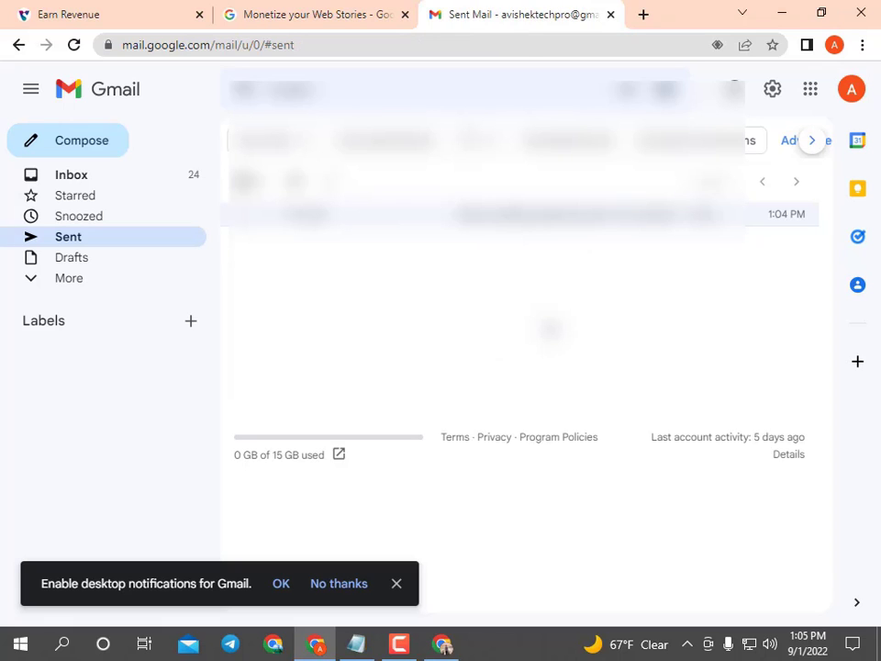
# - Close the AdSense Help and Gmail pages and reread the AdSense setup steps on the Earn Revenue page
pyautogui.click(293, 13)
pyautogui.click(405, 14)
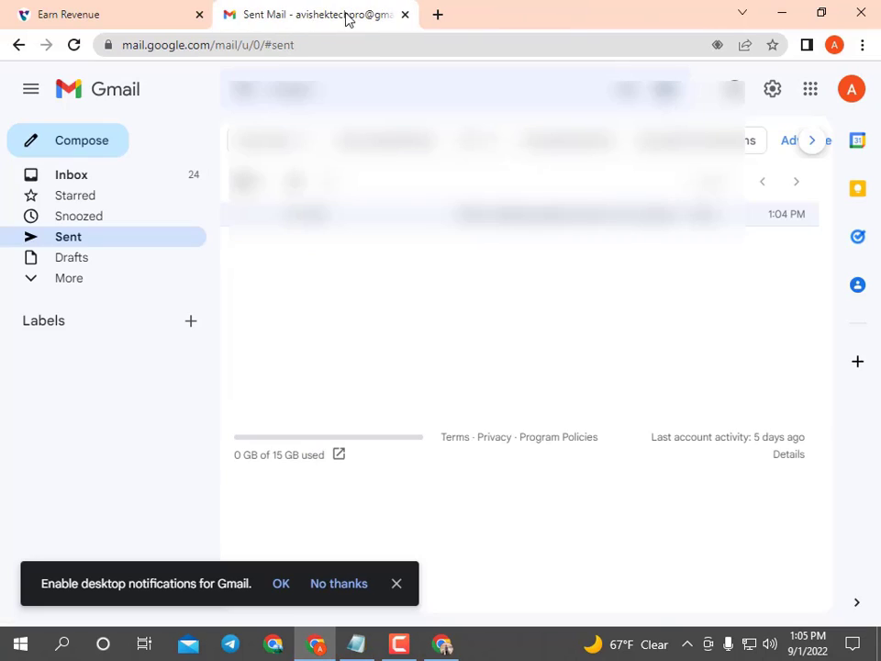
pyautogui.click(405, 15)
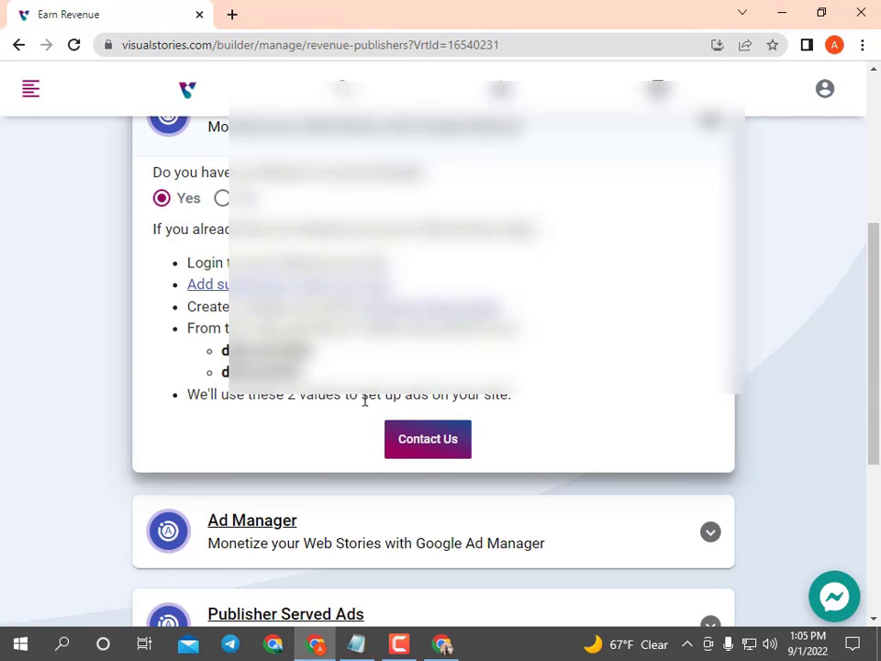
pyautogui.click(441, 396)
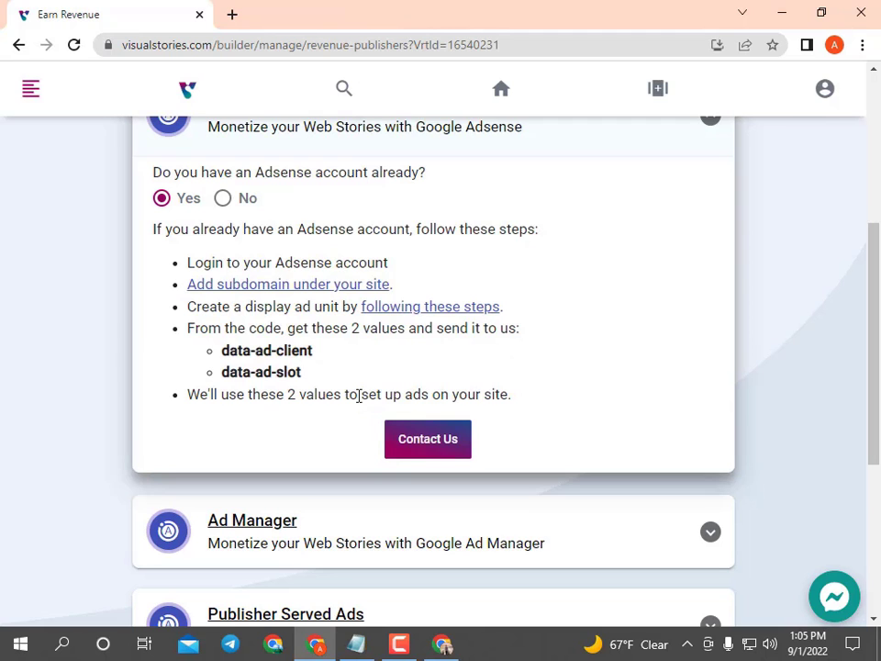
pyautogui.moveTo(197, 398); pyautogui.dragTo(319, 401)
pyautogui.click(441, 393)
pyautogui.scroll(5, 459, 394)
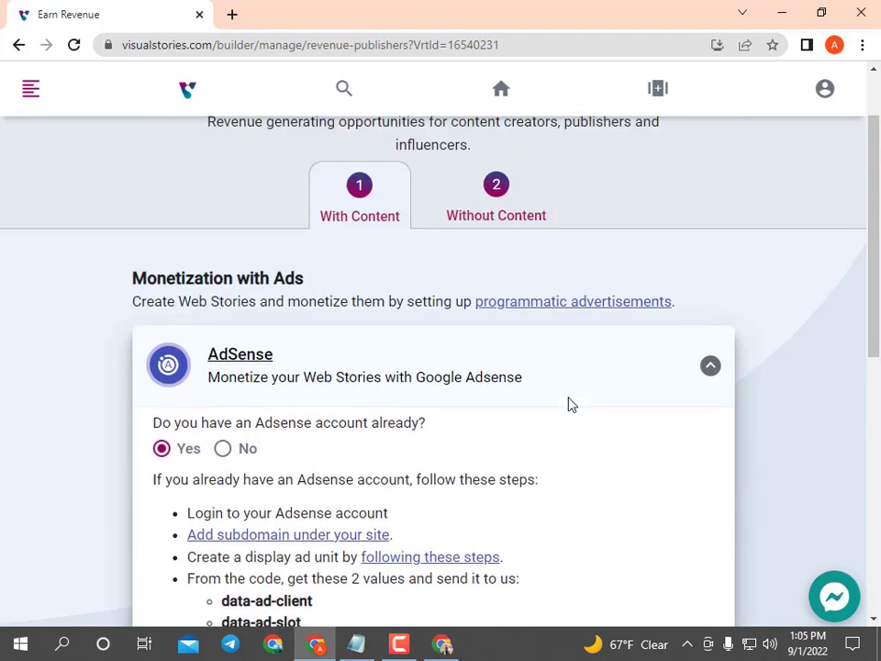
# - Leave the Revenue for Publishers page and return to the Visual Stories home page
pyautogui.click(33, 95)
pyautogui.click(81, 137)
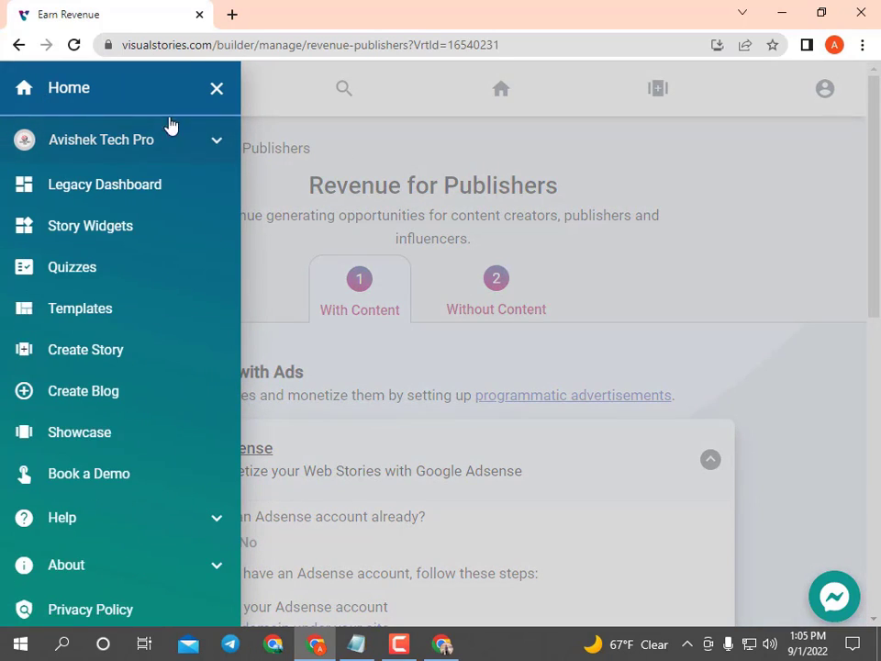
pyautogui.click(129, 95)
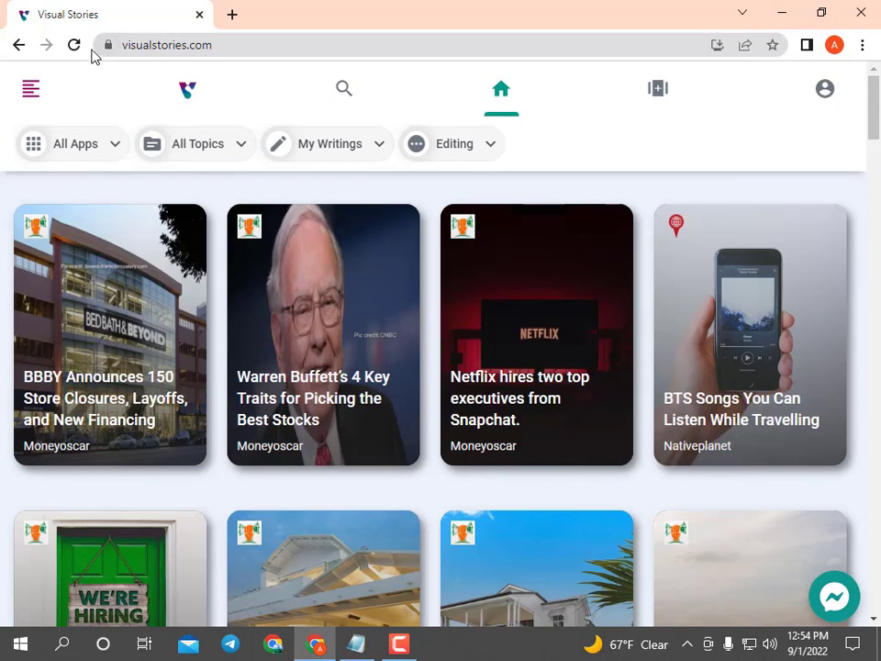
pyautogui.click(75, 45)
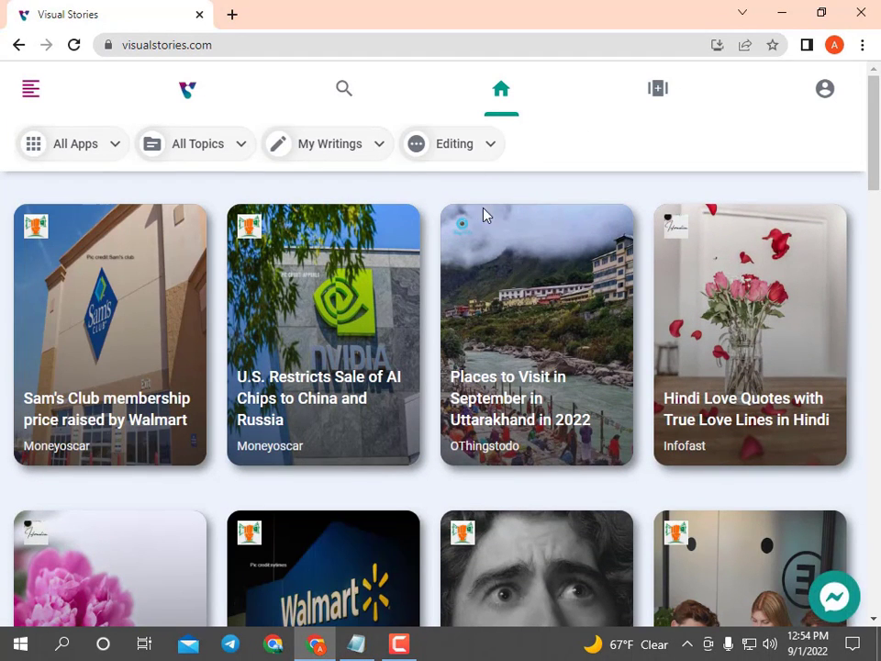
pyautogui.scroll(-4, 587, 441)
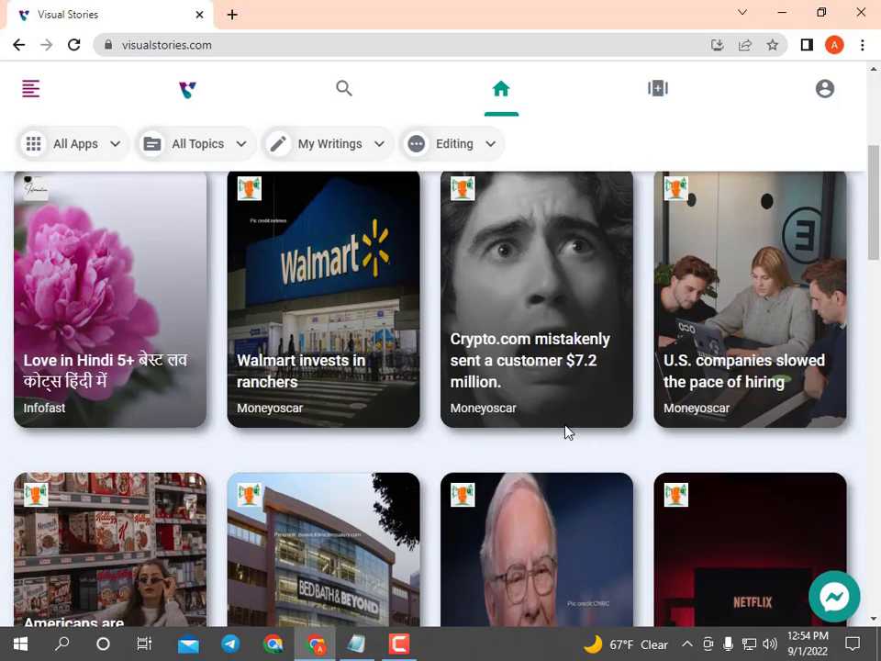
pyautogui.scroll(4, 551, 428)
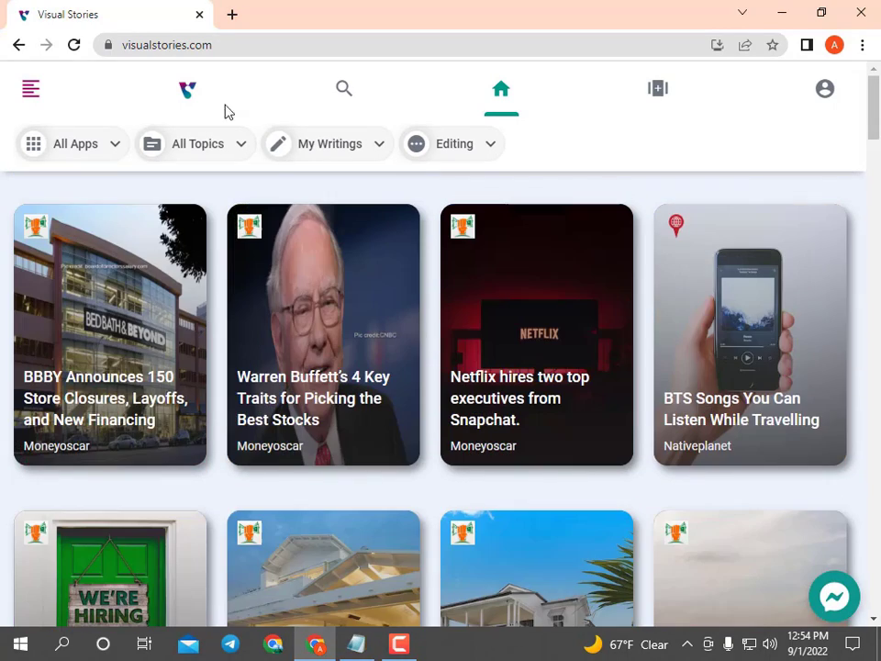
pyautogui.click(75, 48)
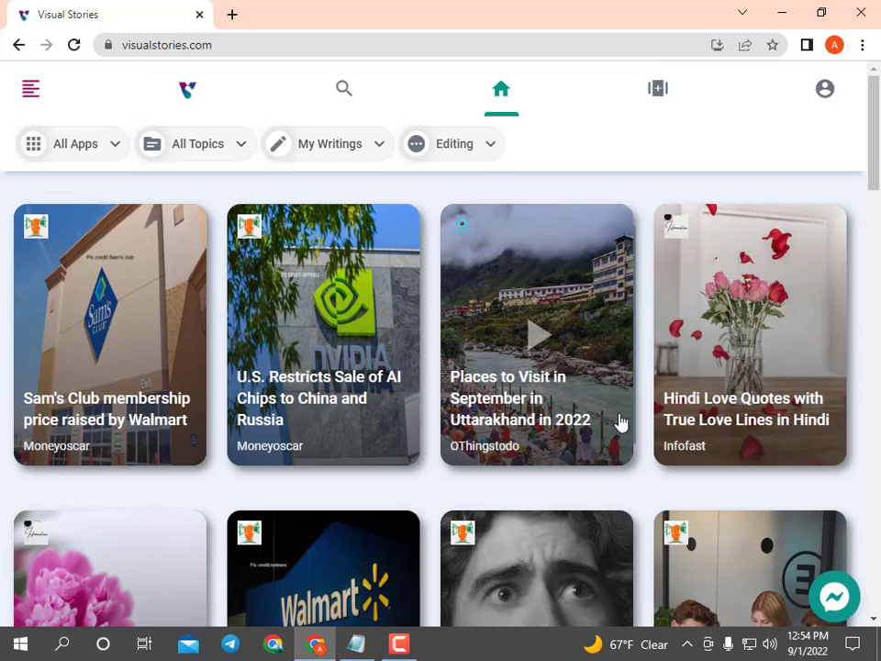
pyautogui.scroll(-4, 620, 423)
pyautogui.scroll(4, 538, 427)
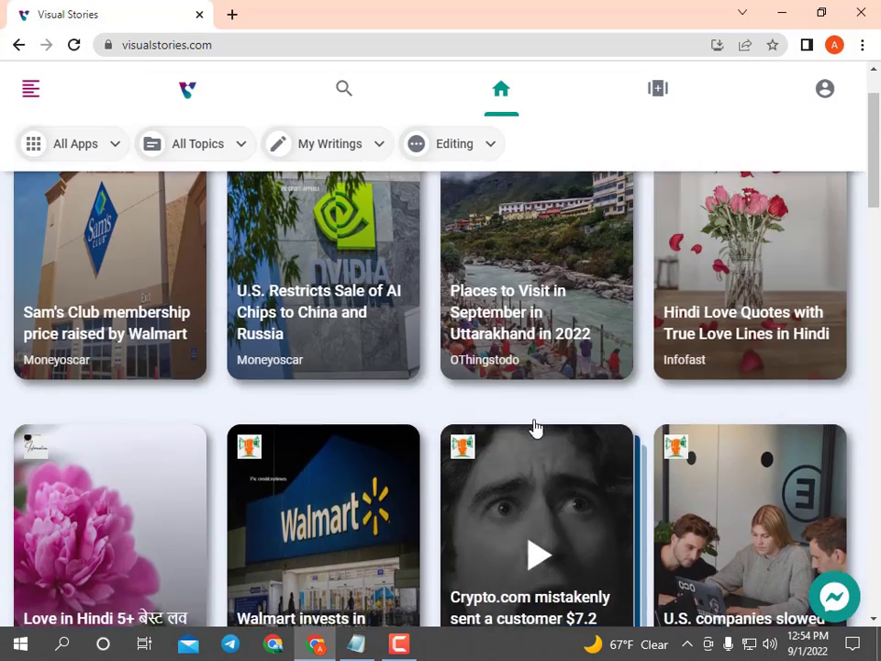
pyautogui.click(500, 89)
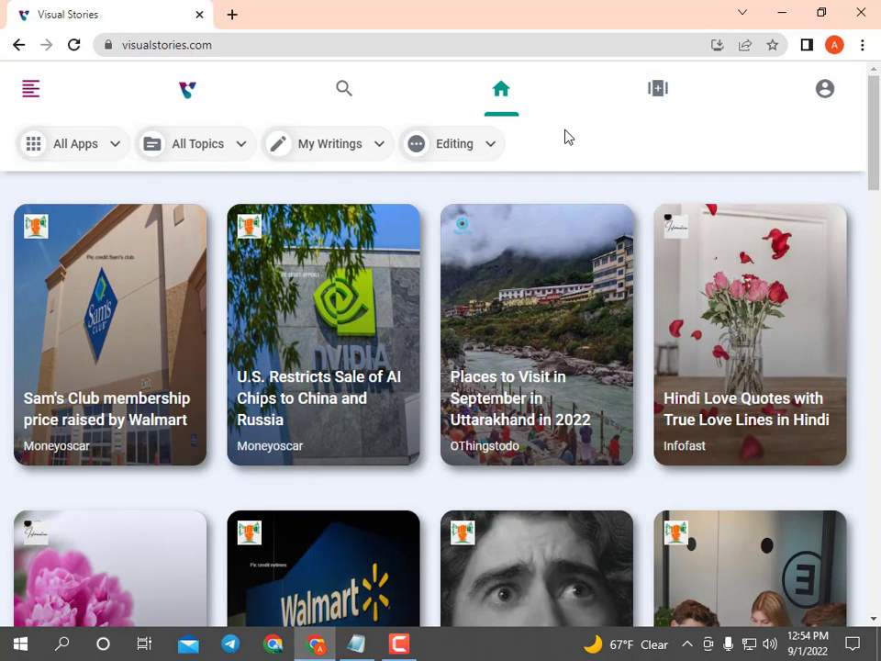
pyautogui.scroll(-4, 605, 432)
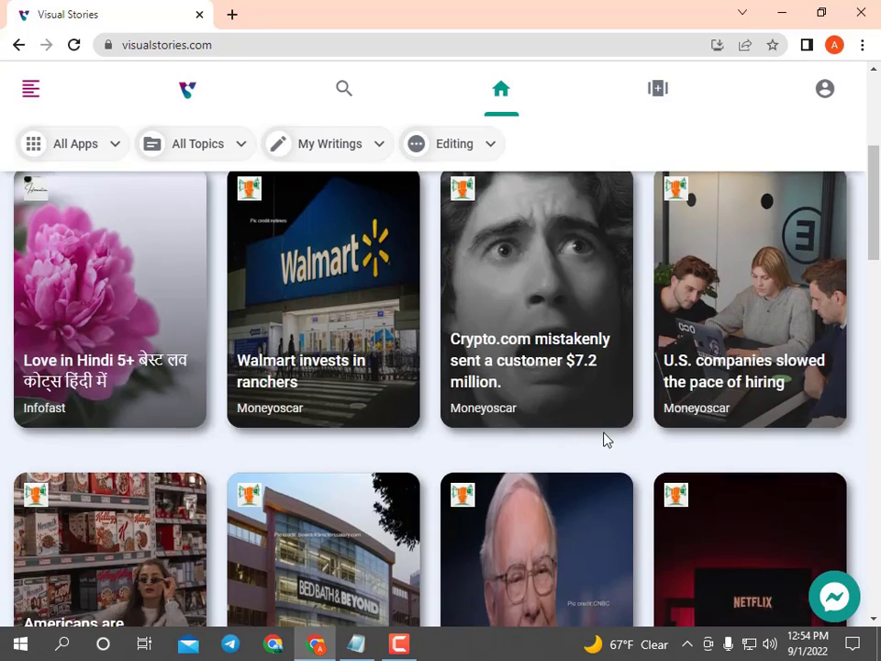